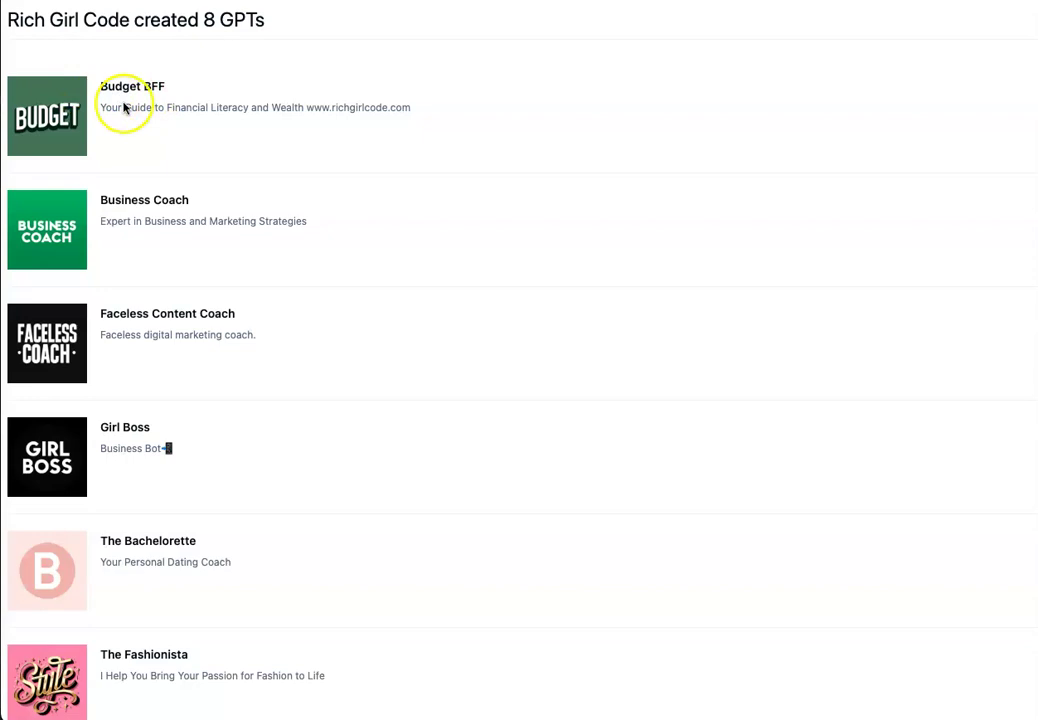
- Look through the list of GPTs created by Rich Girl Code, from Budget BFF to The Self Love Coach
scroll(178, 153, down, 3)
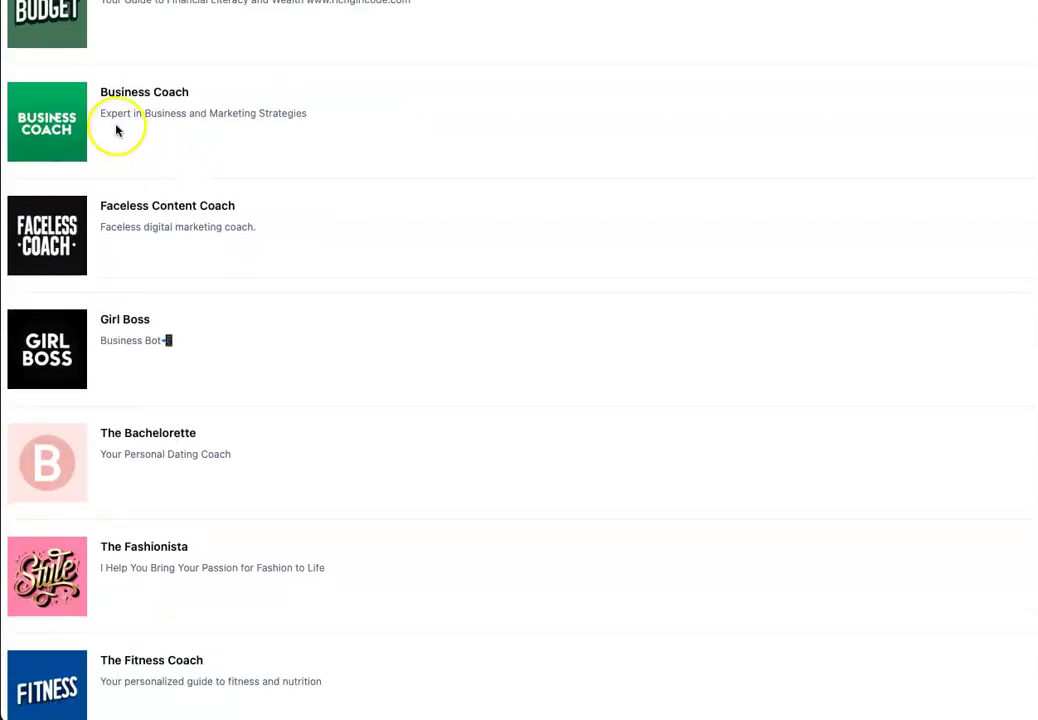
scroll(232, 145, down, 2)
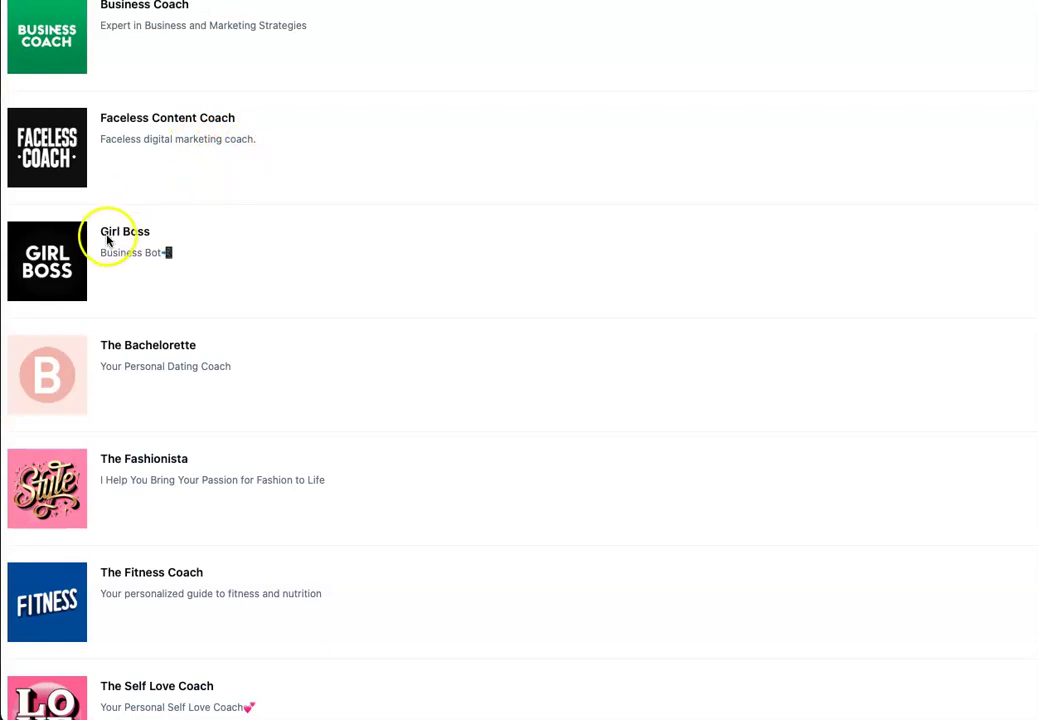
scroll(108, 239, down, 2)
scroll(120, 233, down, 1)
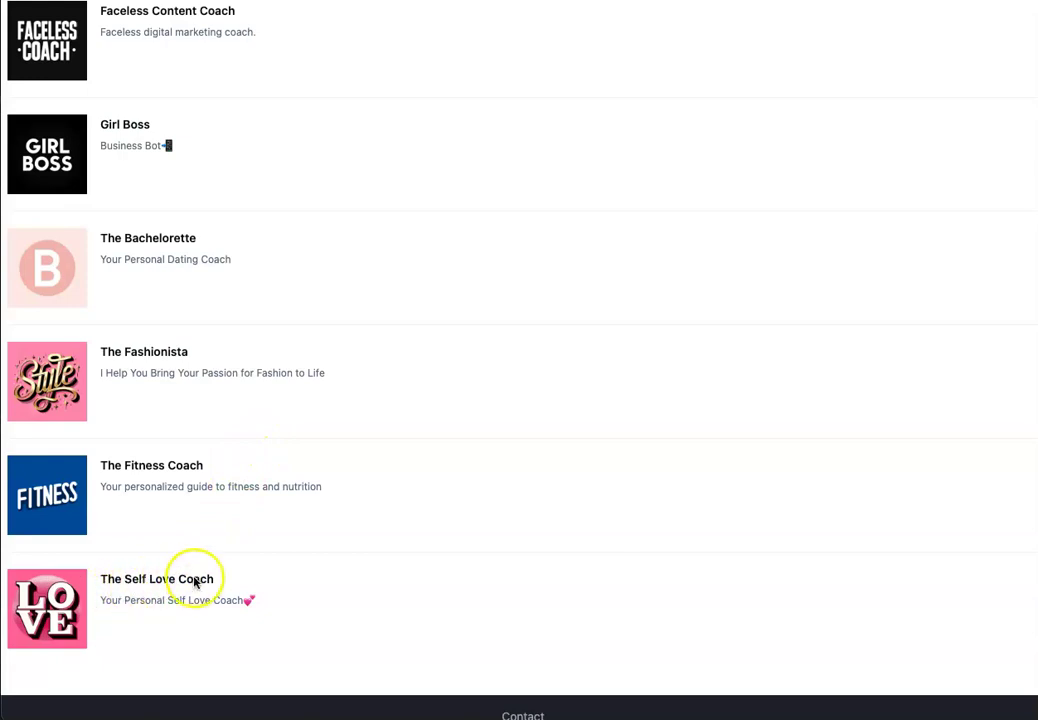
scroll(195, 457, up, 1)
scroll(195, 459, up, 10)
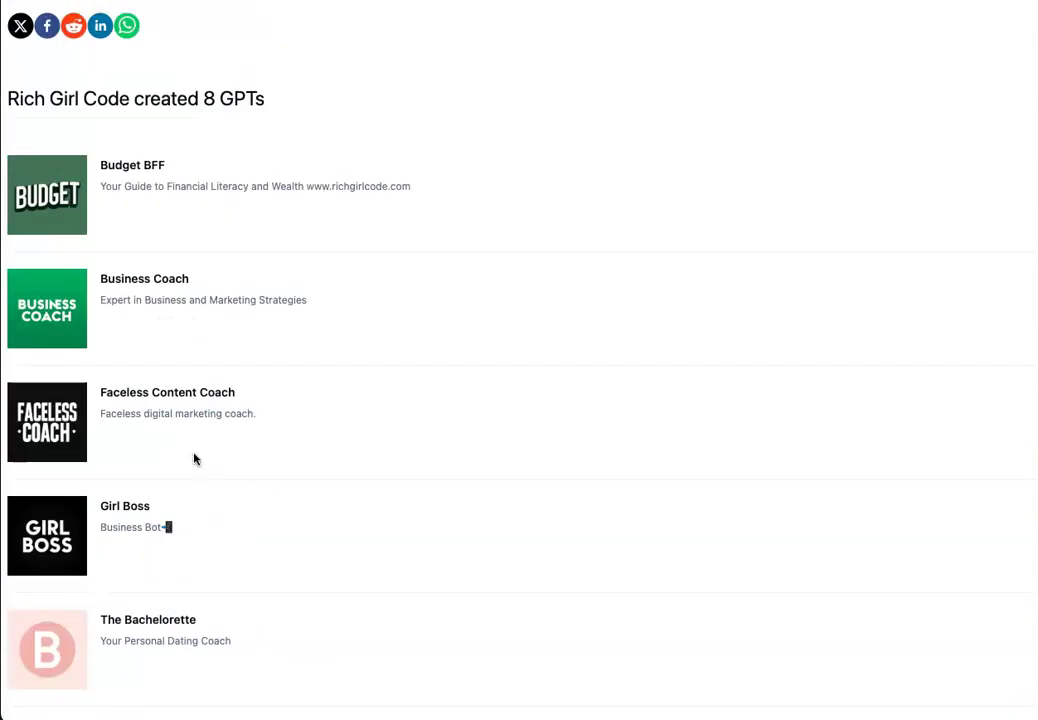
scroll(195, 459, up, 1)
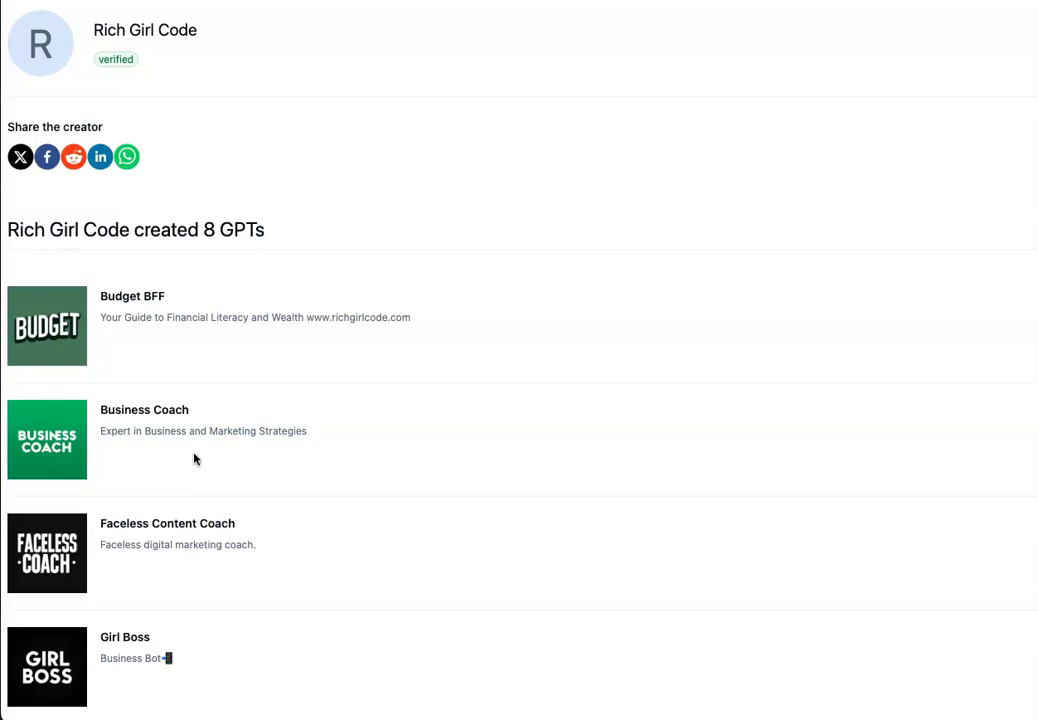
scroll(364, 517, down, 1)
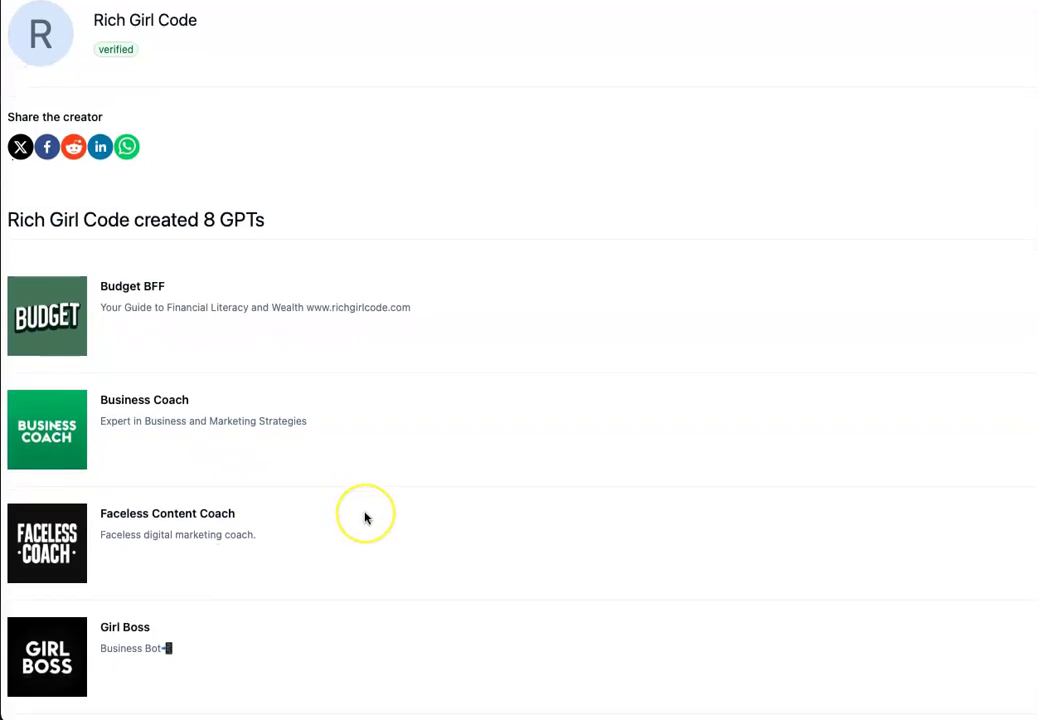
scroll(364, 517, down, 4)
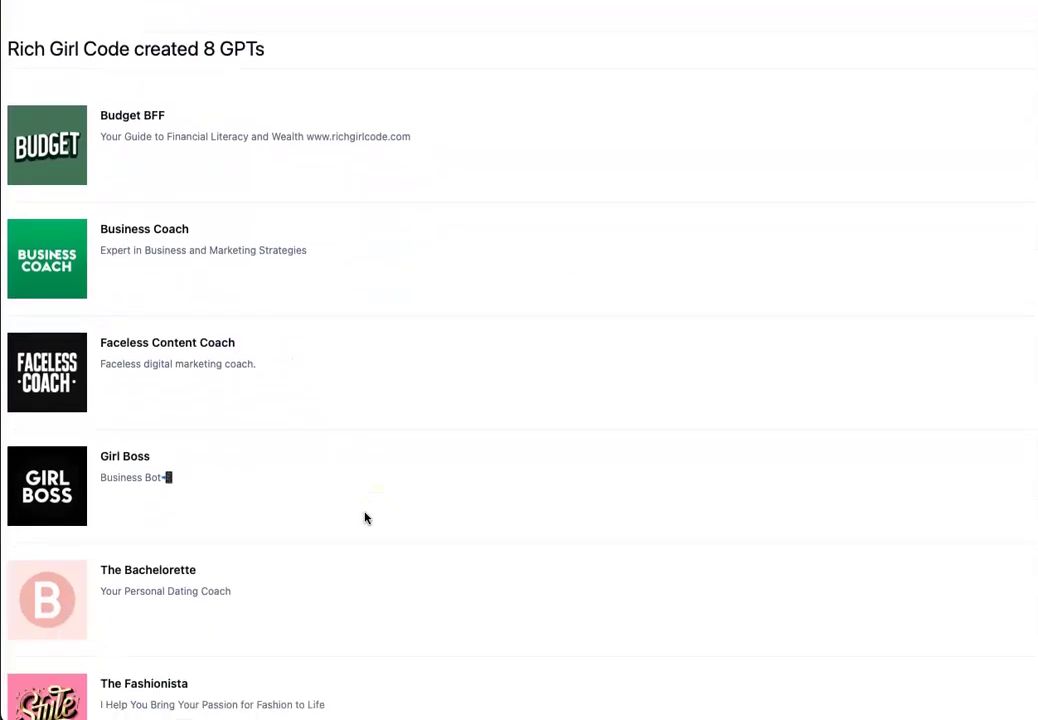
scroll(274, 516, down, 1)
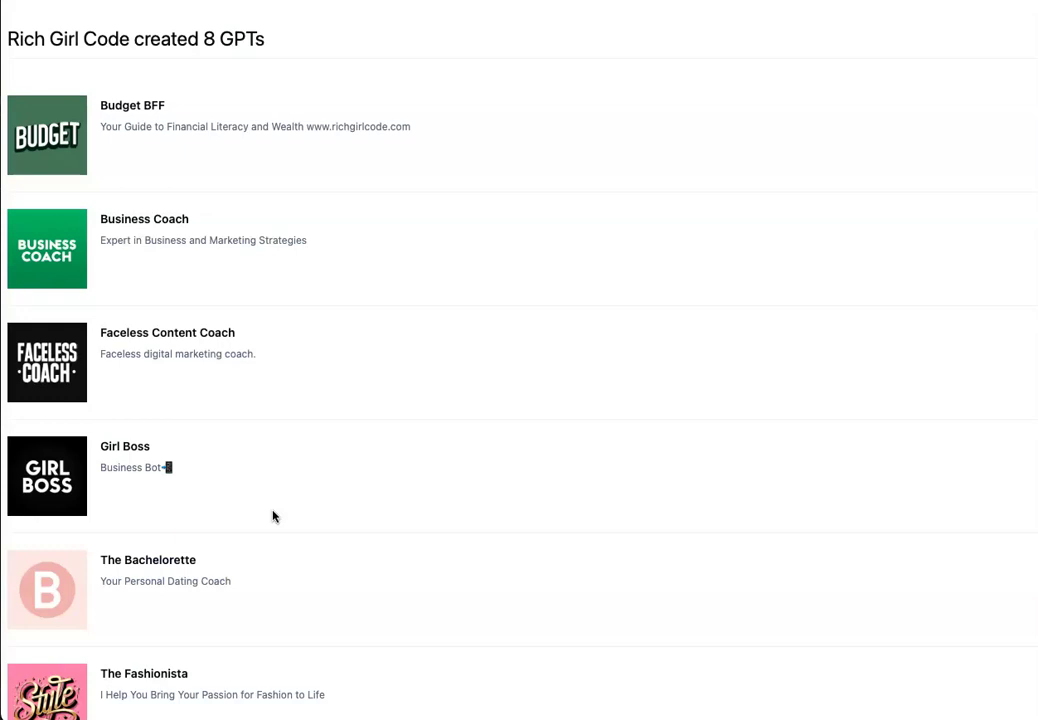
scroll(274, 516, down, 2)
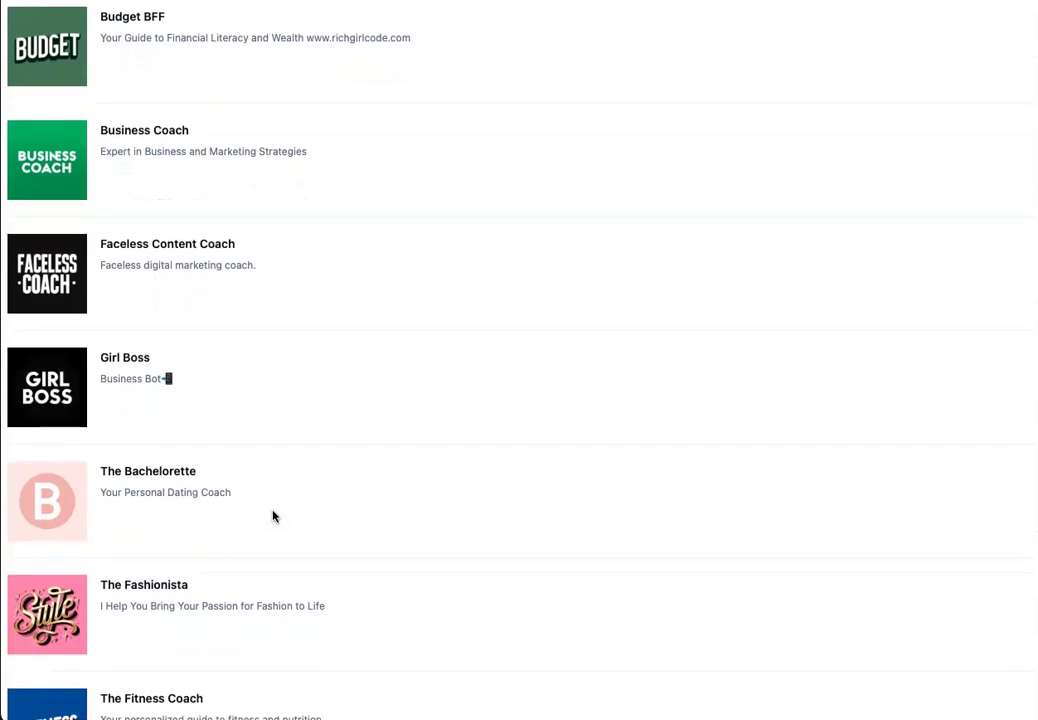
scroll(168, 455, down, 3)
scroll(168, 453, up, 1)
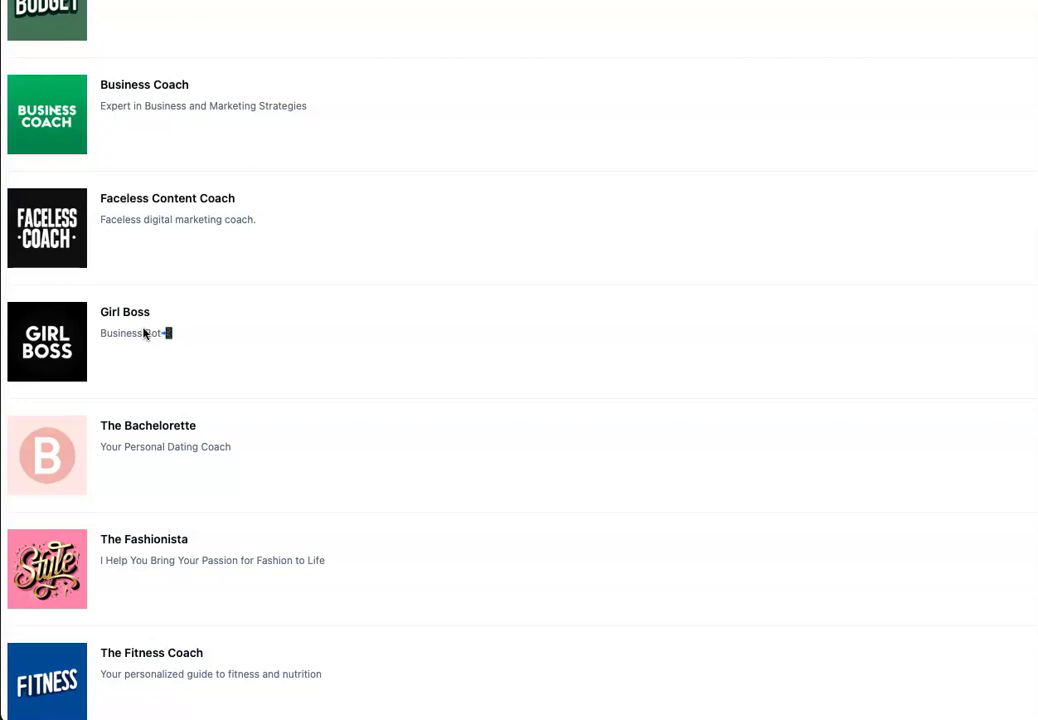
scroll(144, 334, up, 5)
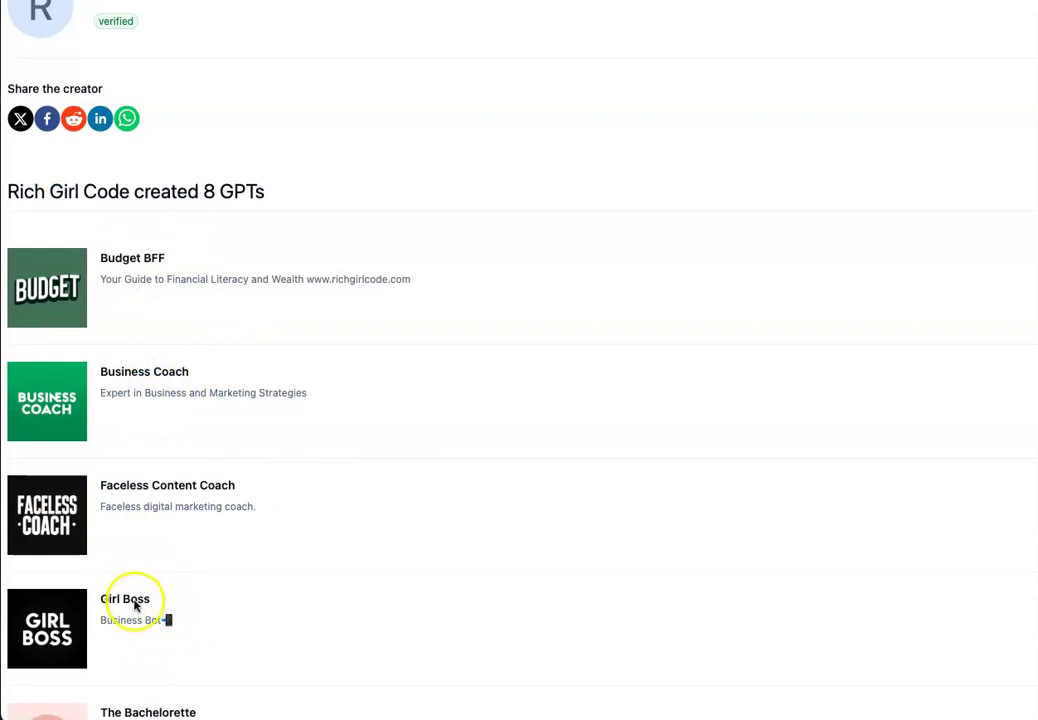
- Open the detail page of the Girl Boss GPT from the creator's list
click(130, 601)
click(120, 602)
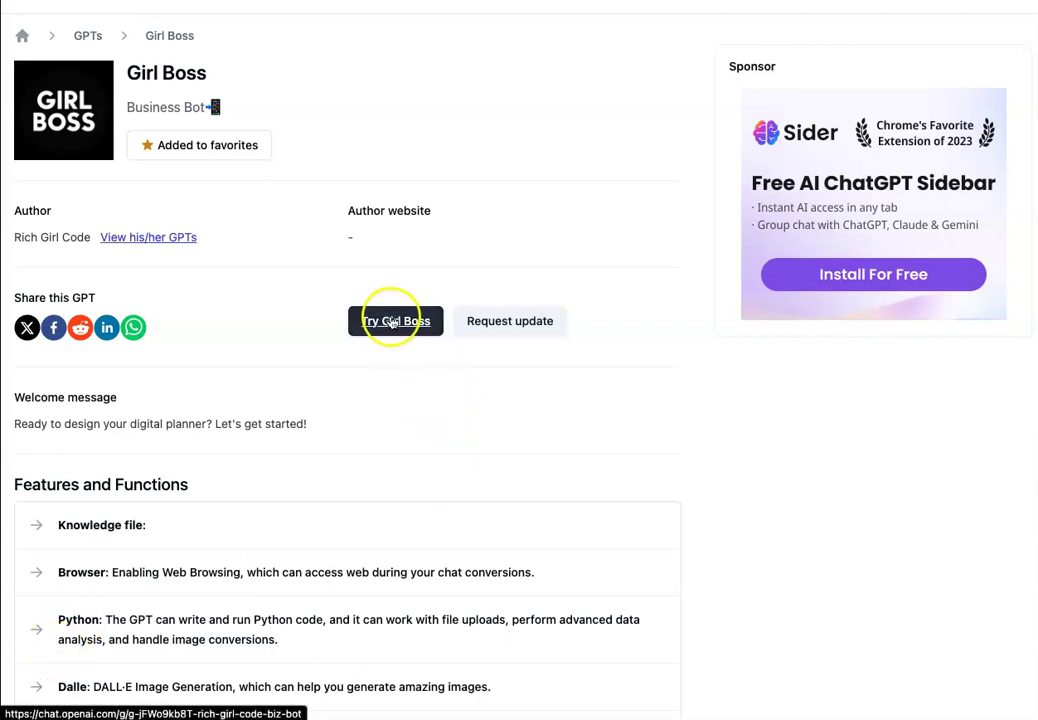
- Review the Girl Boss page's welcome message, features and functions, and prompt starters
scroll(371, 517, down, 3)
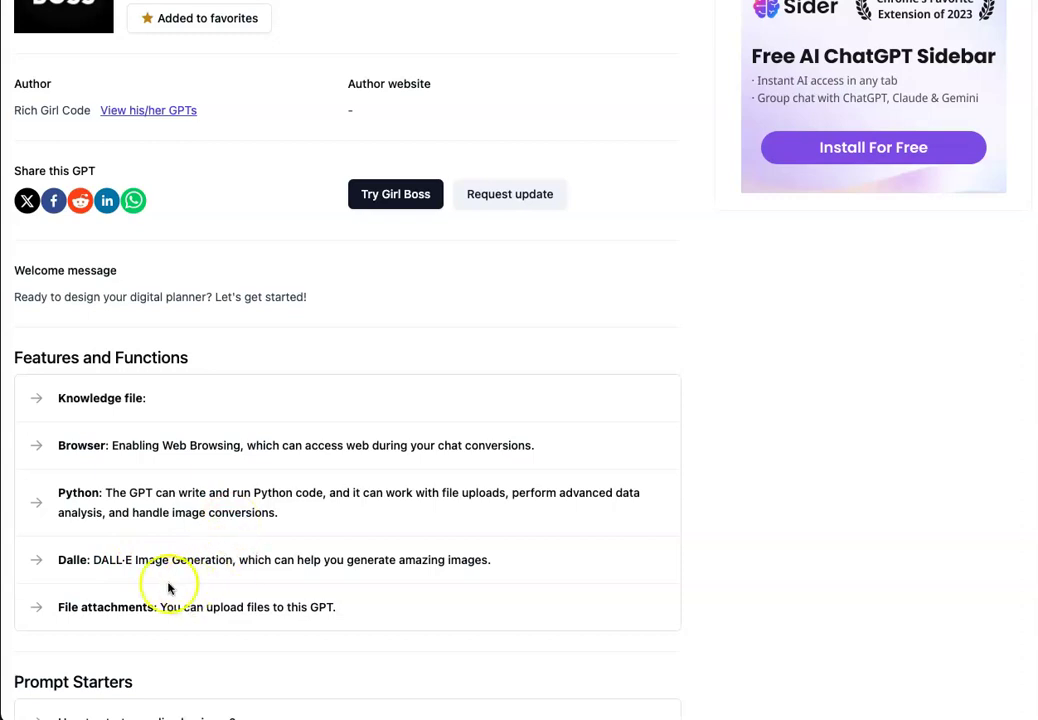
scroll(160, 585, down, 2)
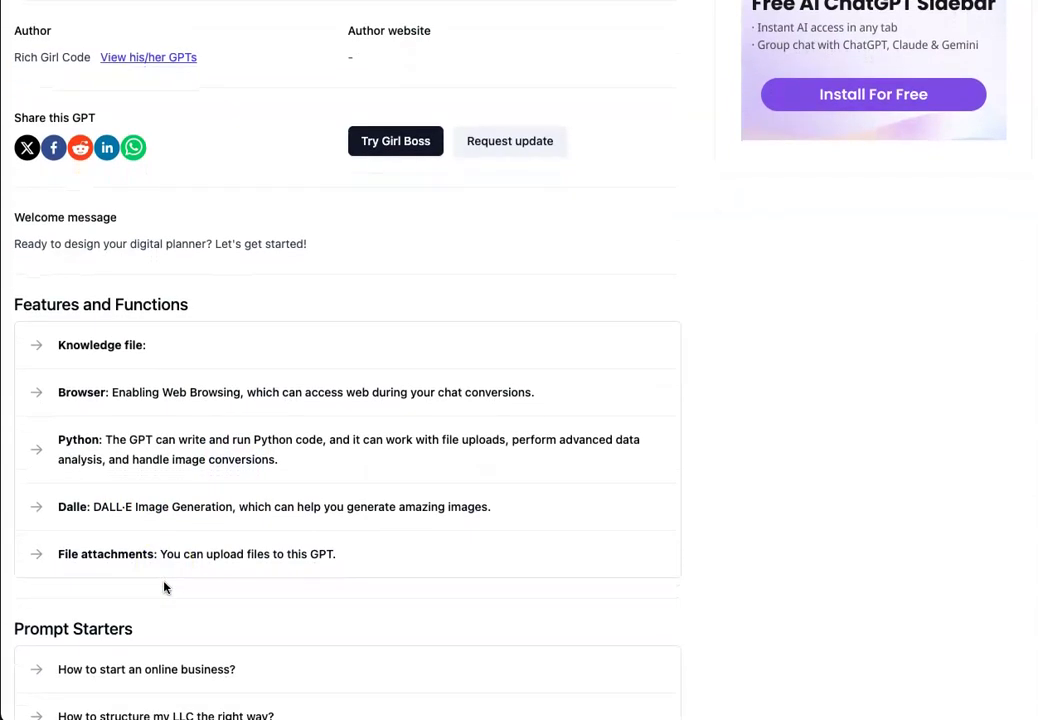
scroll(165, 587, down, 1)
scroll(272, 578, down, 5)
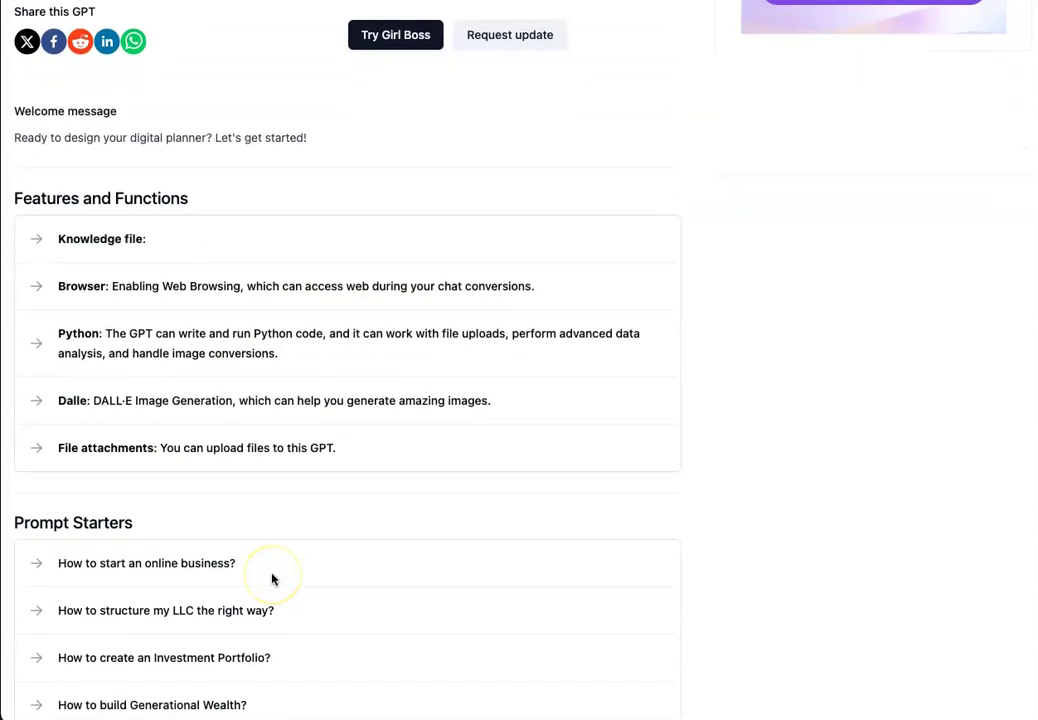
scroll(102, 498, down, 2)
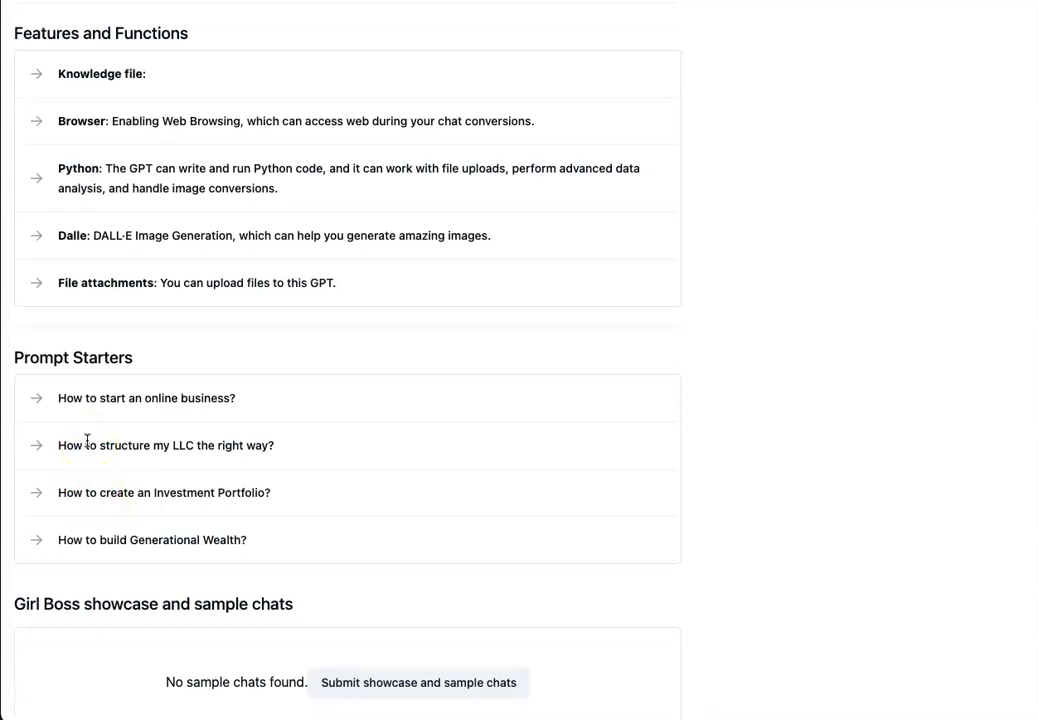
scroll(81, 475, down, 1)
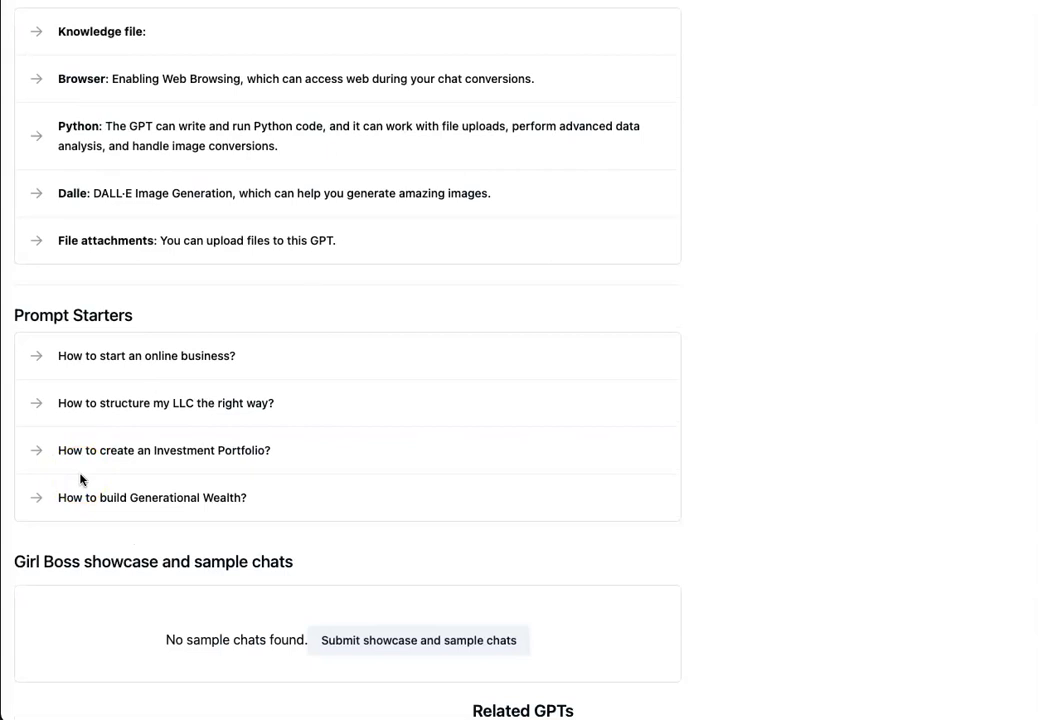
scroll(81, 479, up, 1)
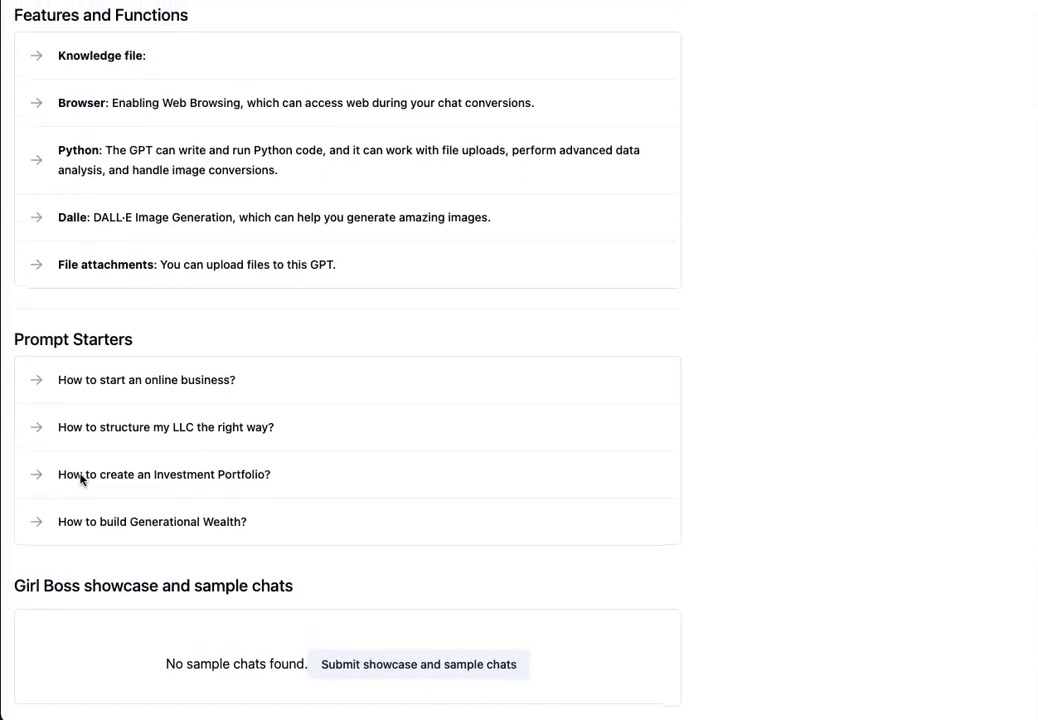
scroll(81, 479, up, 5)
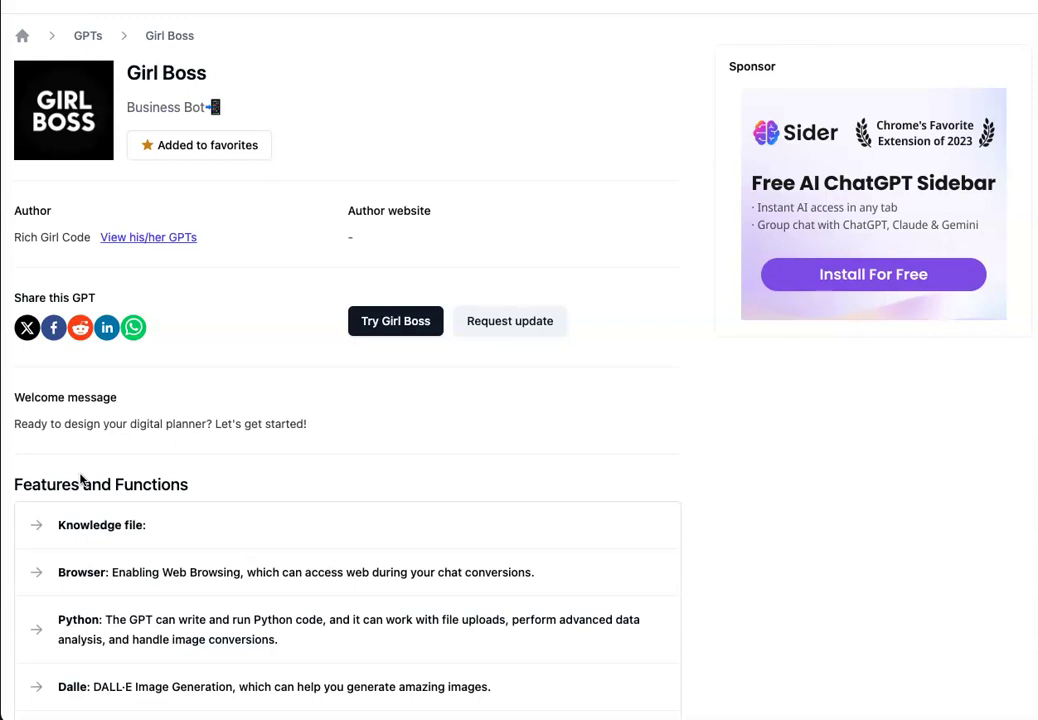
- Launch the Girl Boss GPT in ChatGPT and send its suggested prompt "How to structure my LLC the right way?"
click(403, 320)
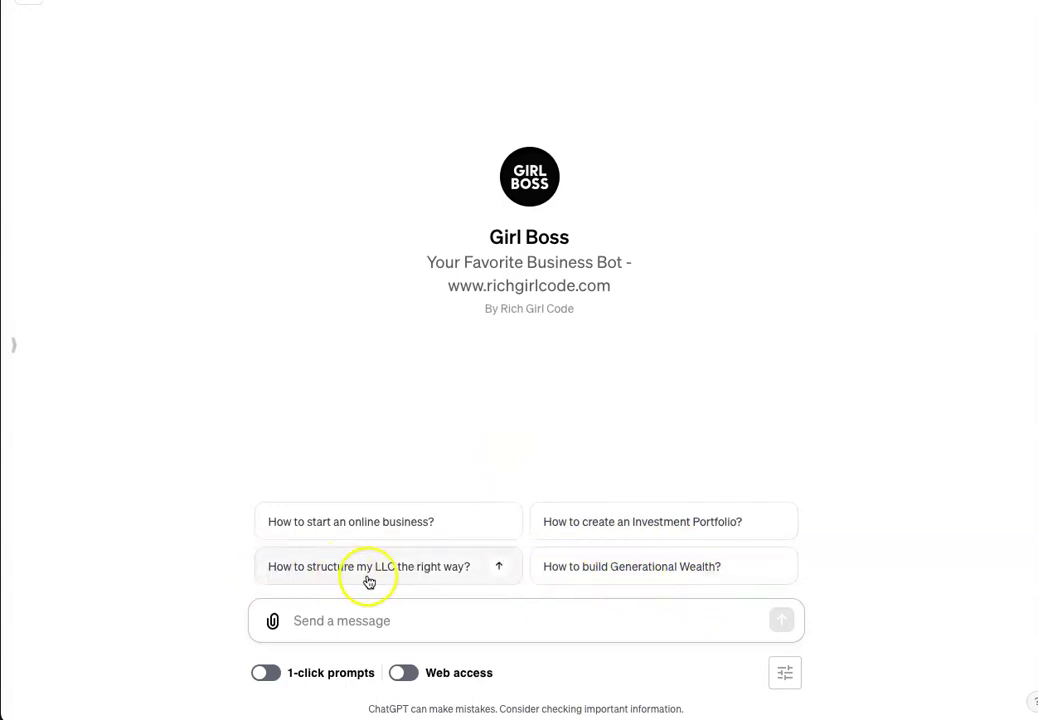
click(402, 570)
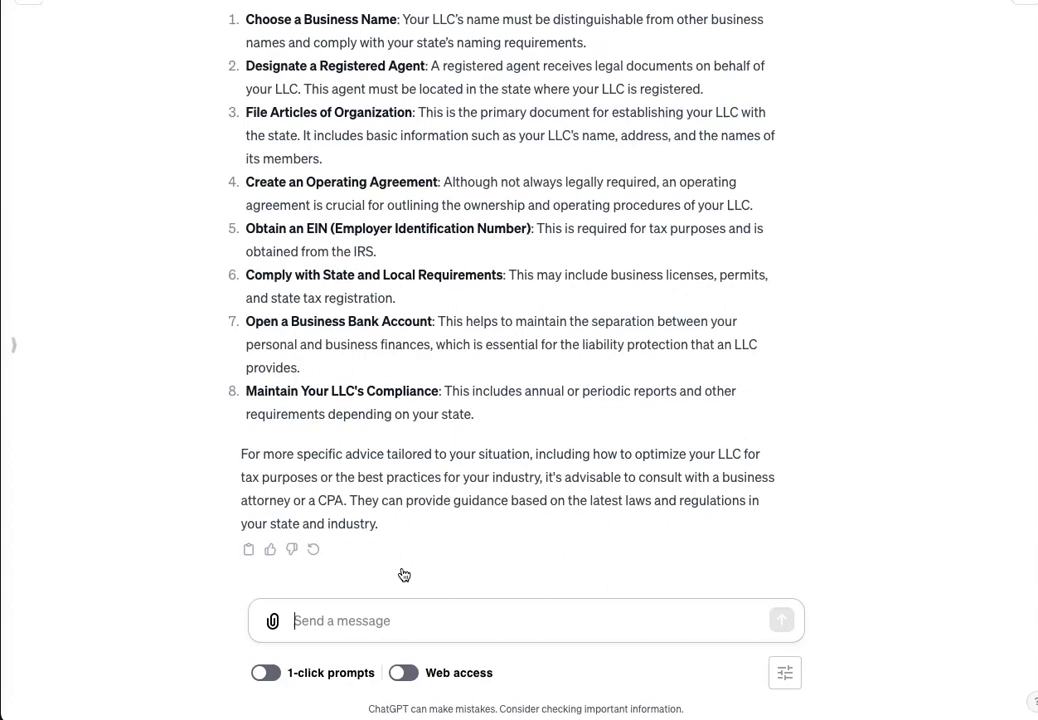
- Read through Girl Boss's answer on the key steps for structuring an LLC
scroll(409, 455, up, 3)
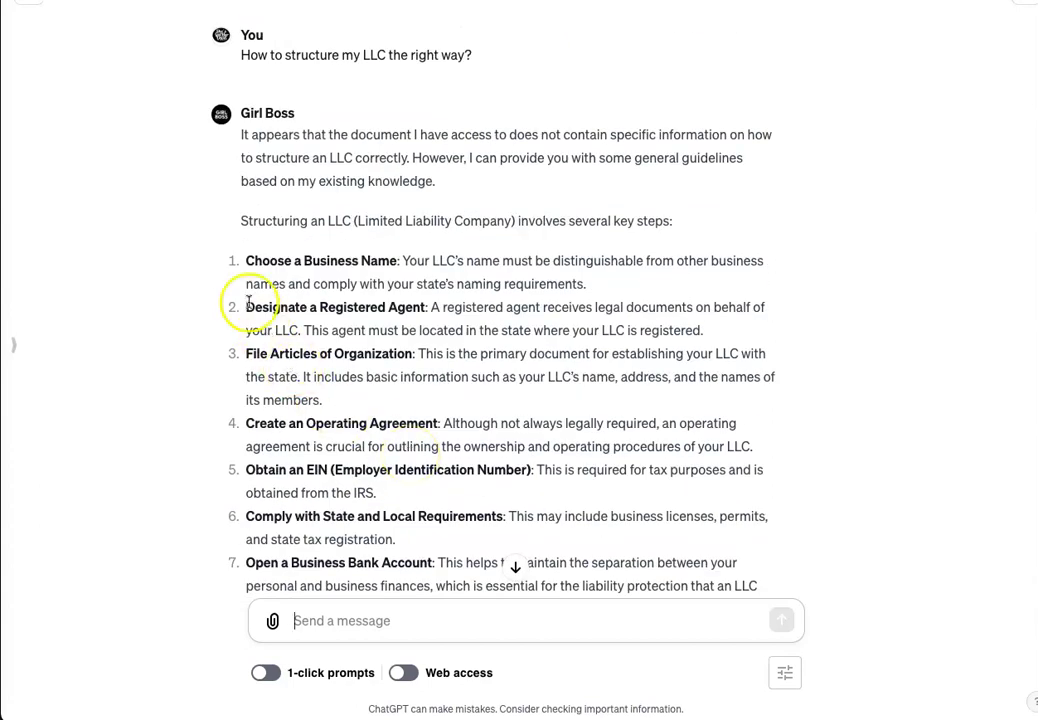
scroll(225, 245, down, 1)
scroll(225, 245, down, 2)
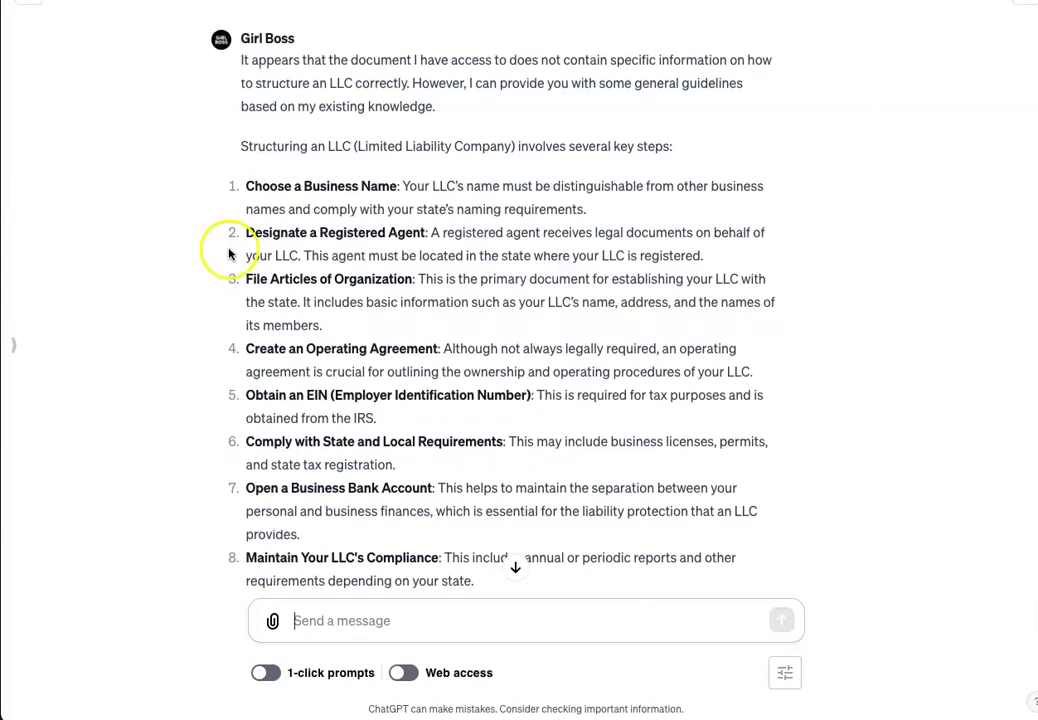
scroll(229, 254, down, 2)
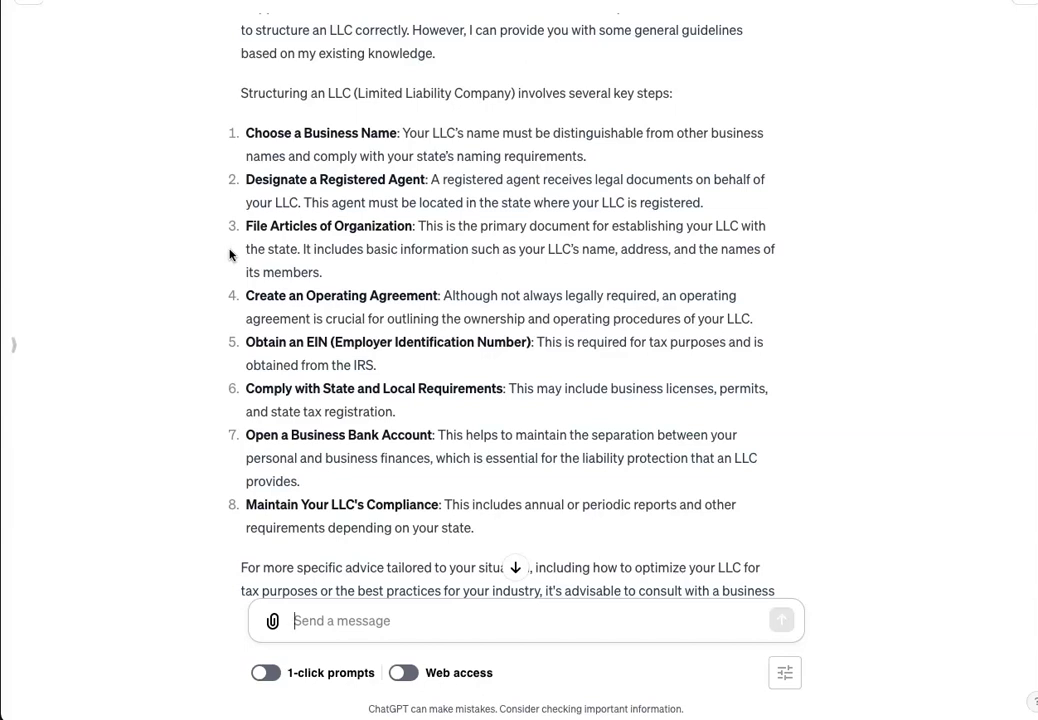
scroll(234, 248, up, 4)
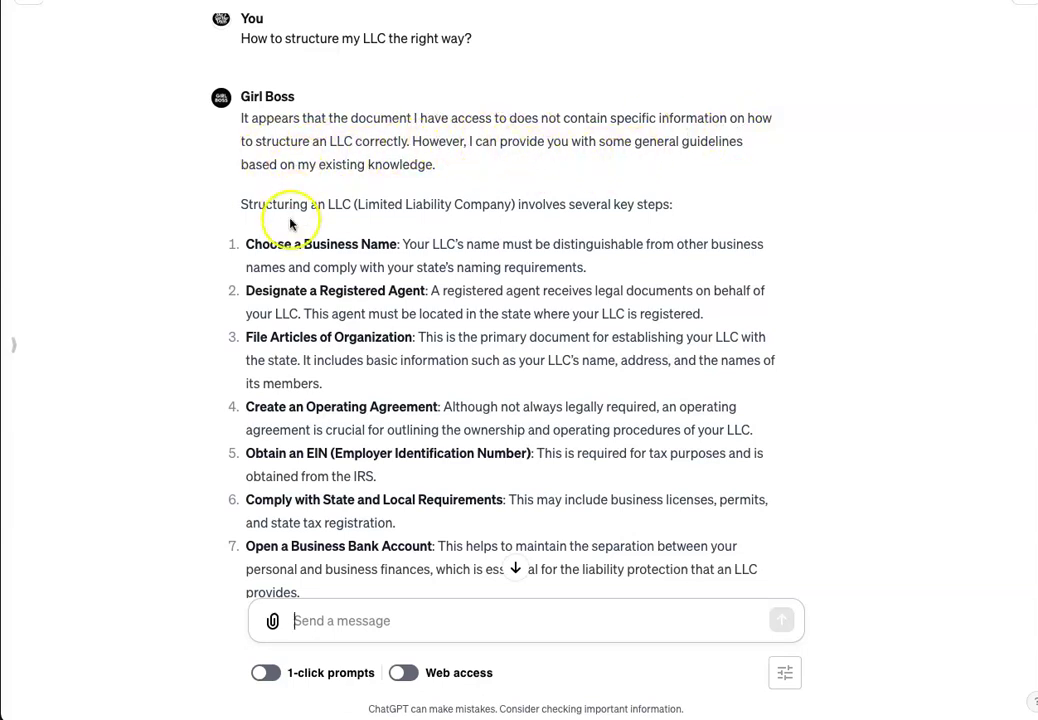
scroll(280, 283, down, 1)
scroll(280, 283, down, 1)
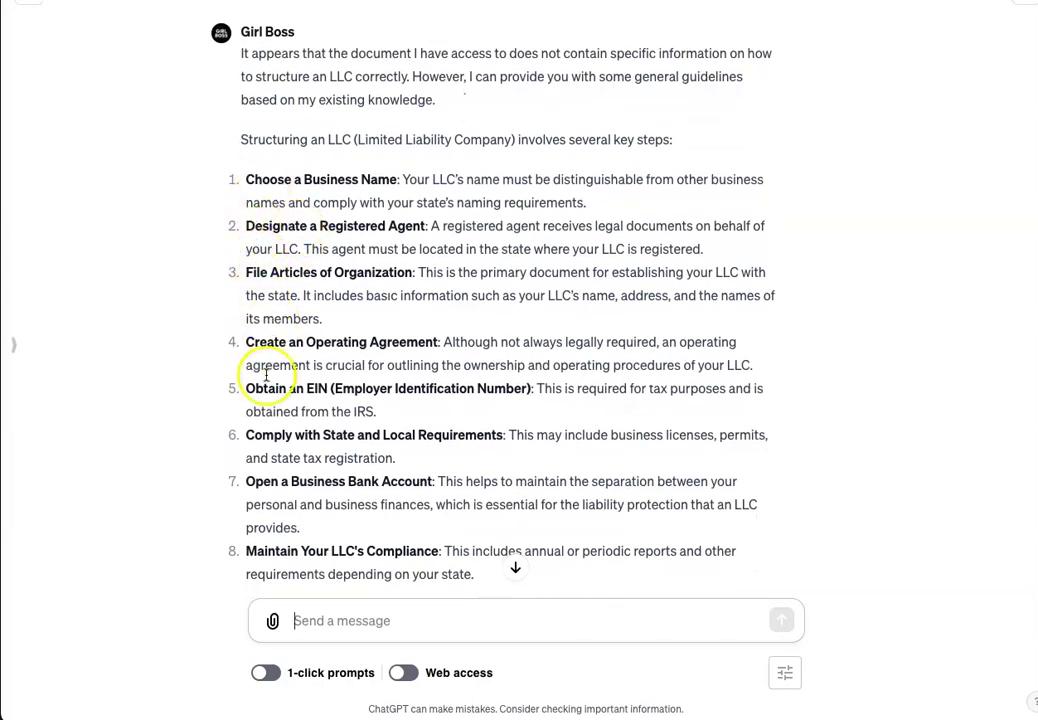
scroll(264, 375, down, 3)
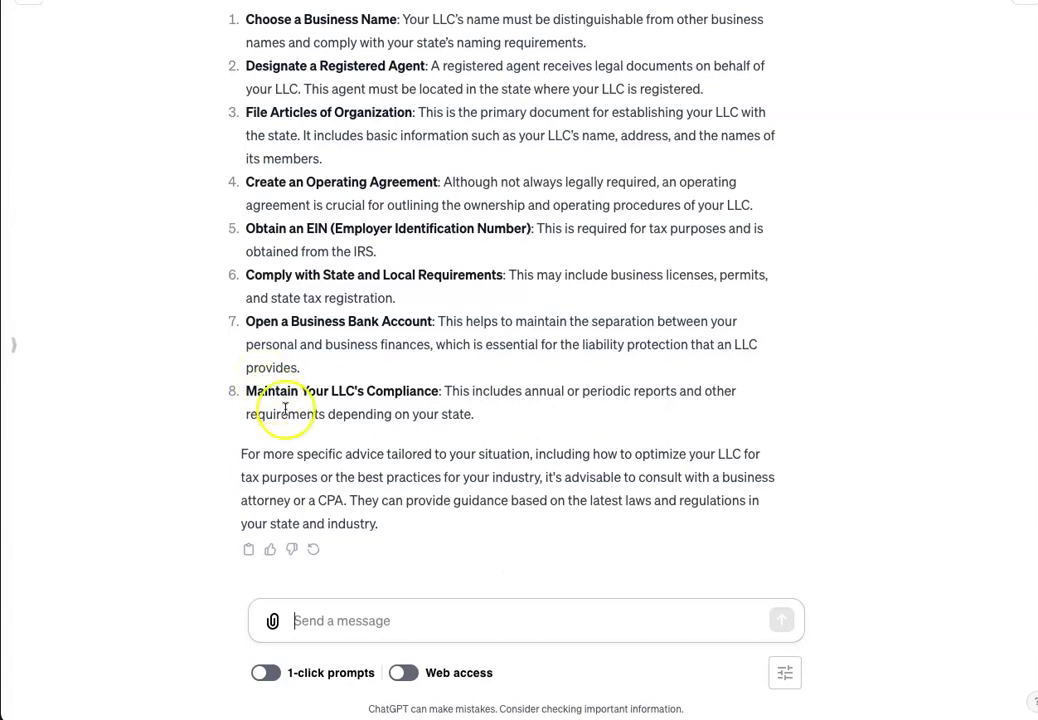
- Send the follow-up message "please expand on this for me , please provide an example thats easy to understand and follow"
click(323, 608)
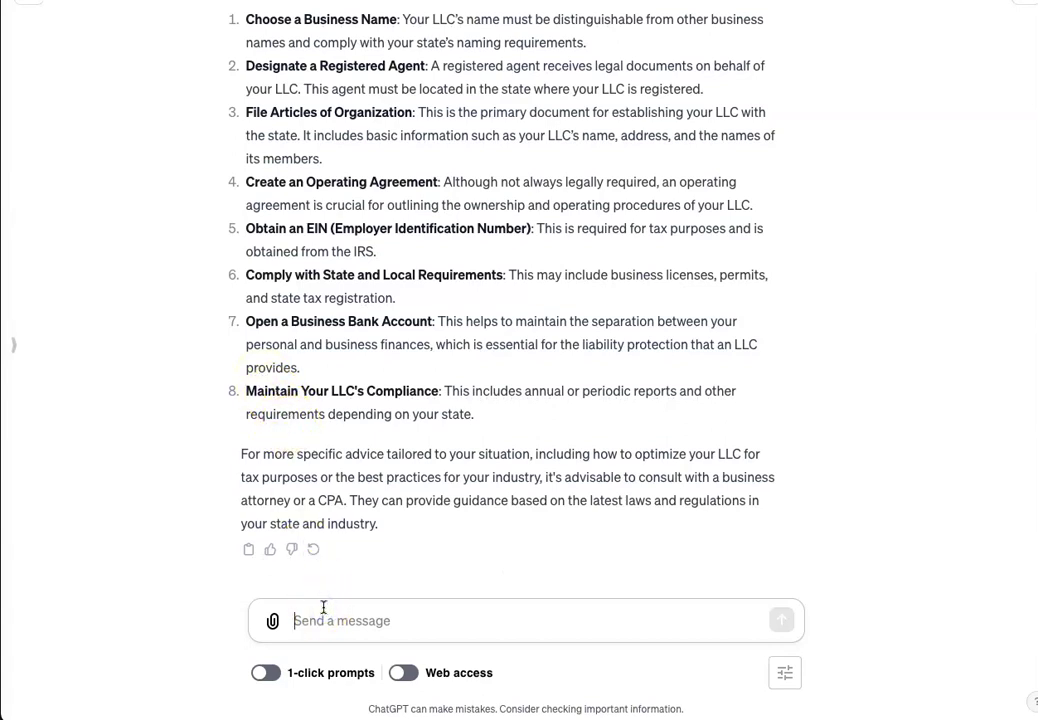
text(please)
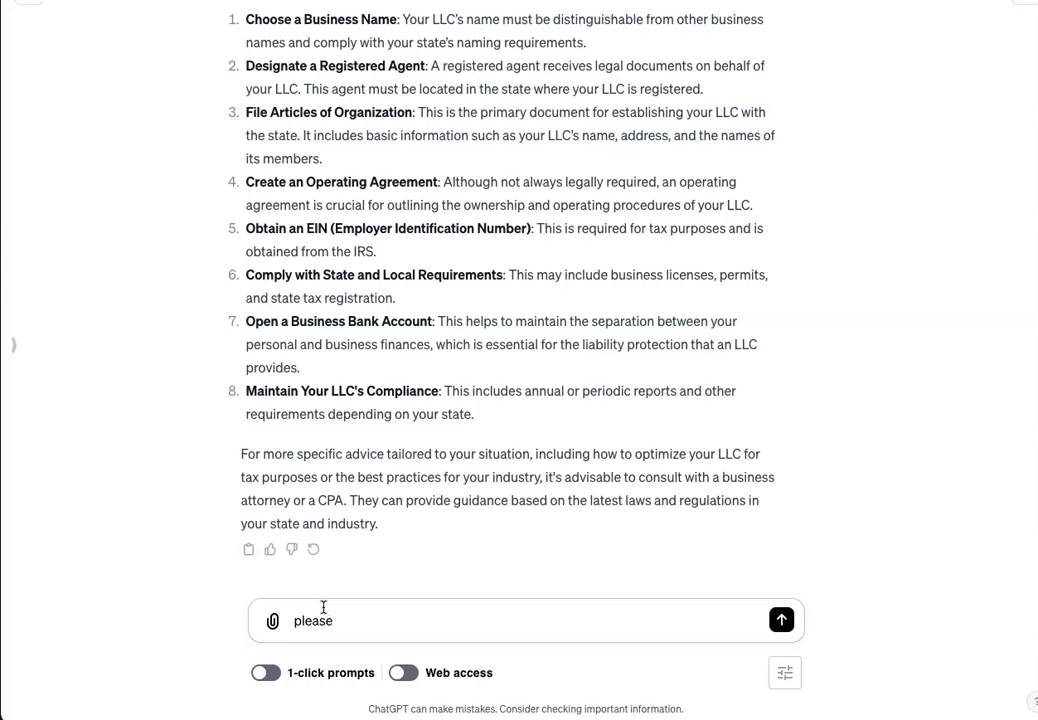
text(a)
key(BackSpace)
text(expand on this for me )
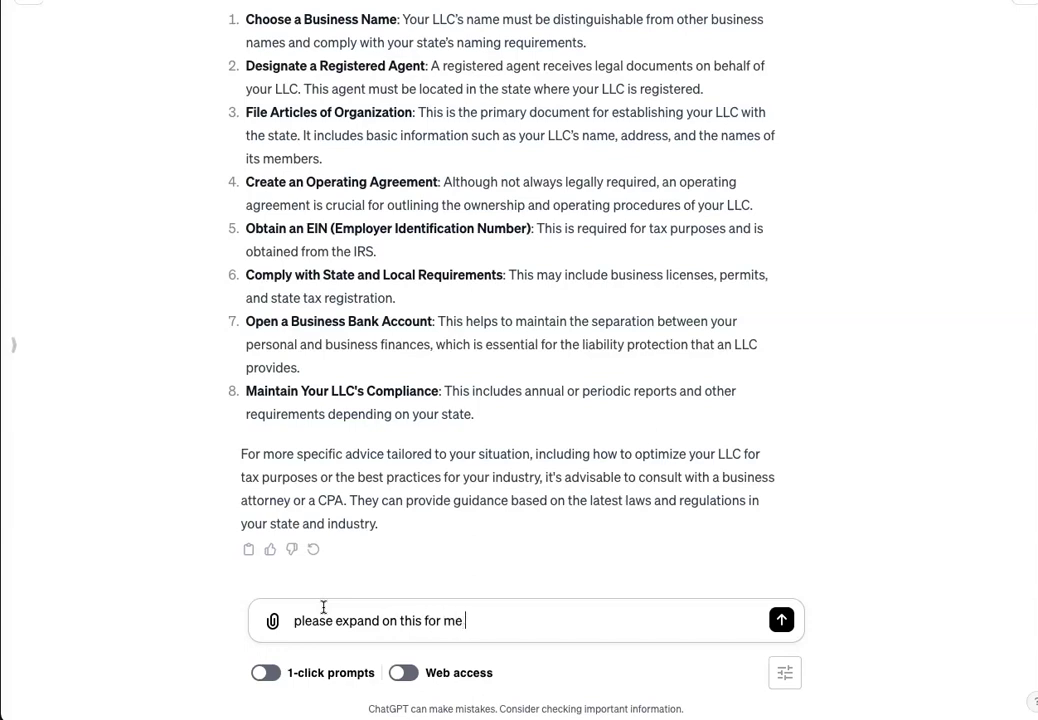
text(, please provid)
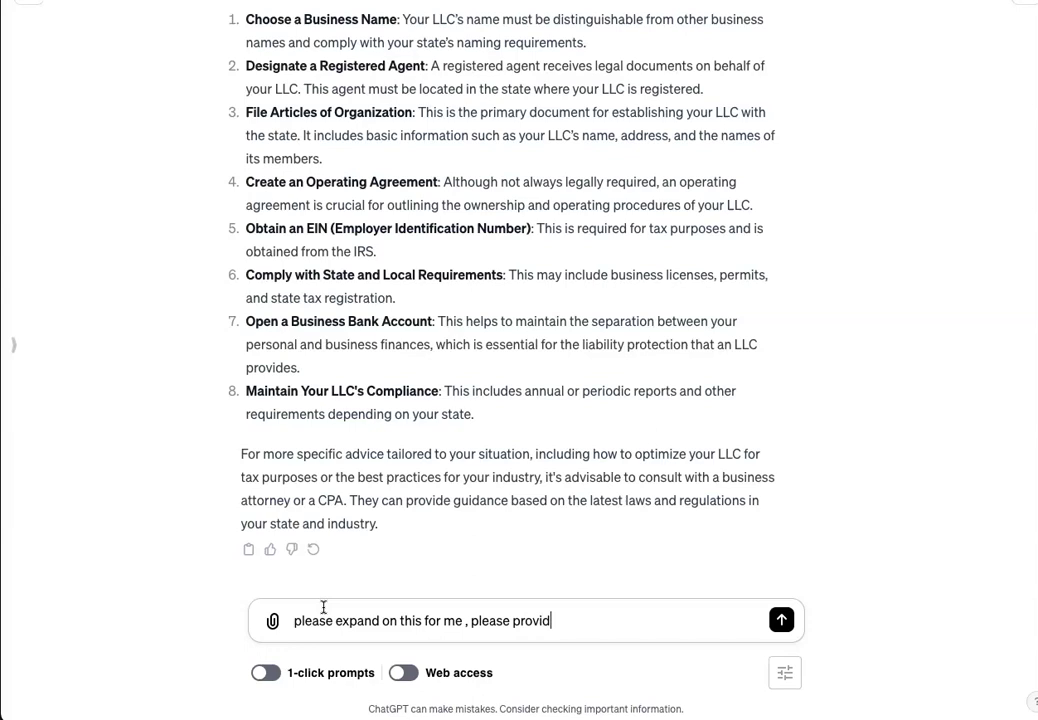
text(e an example that)
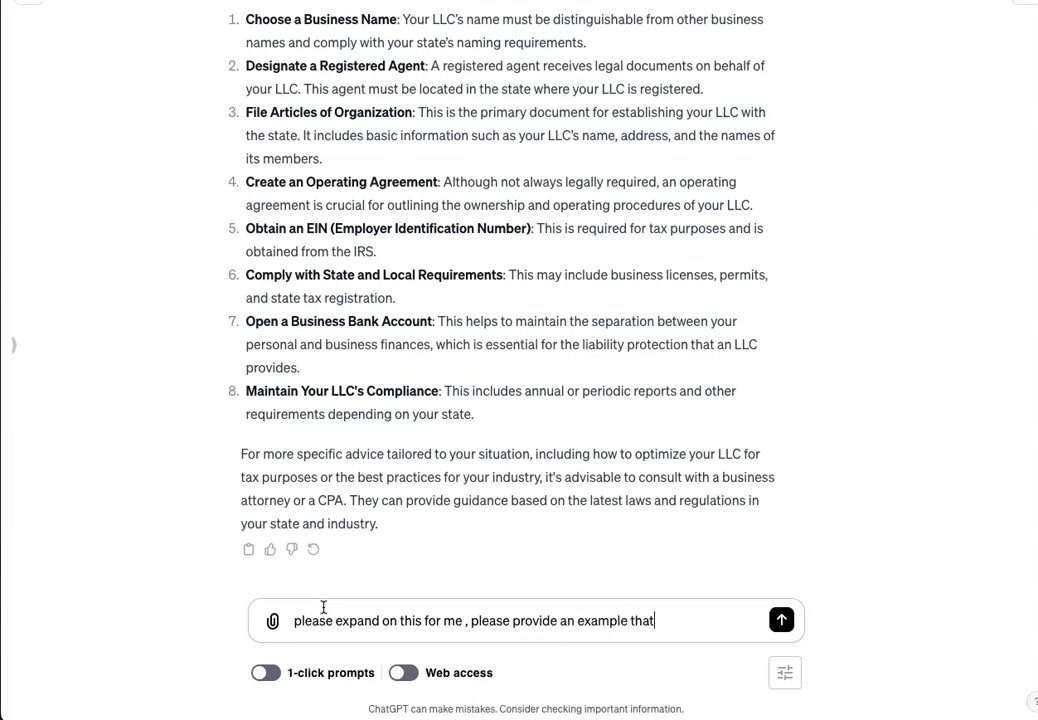
text(s easy to under)
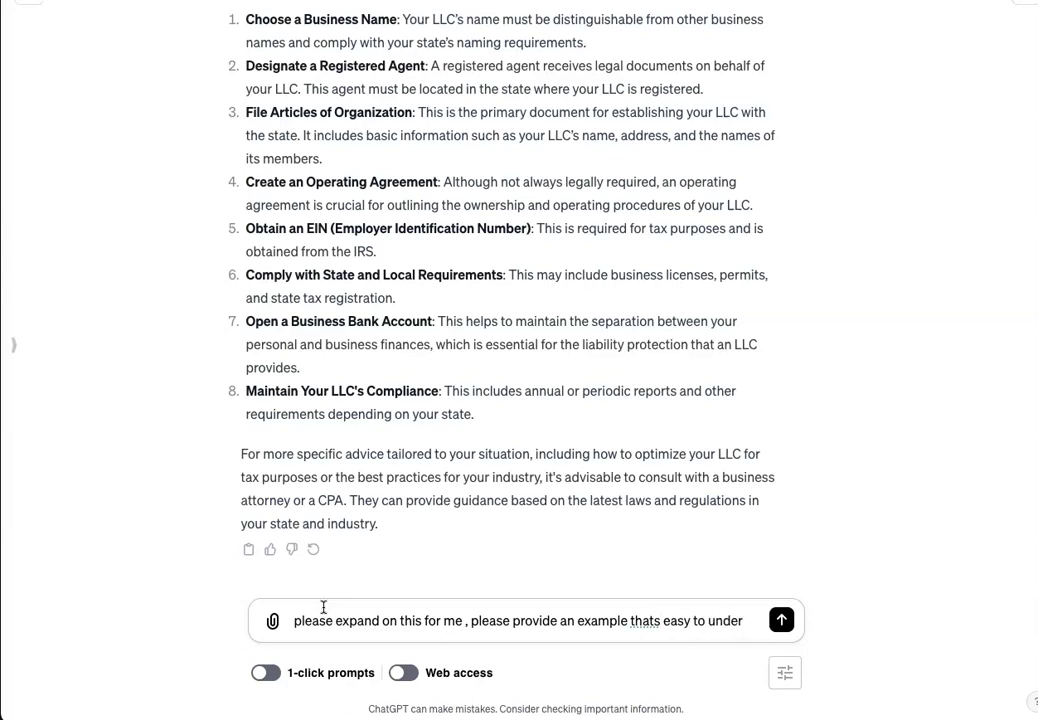
text(stand and follow)
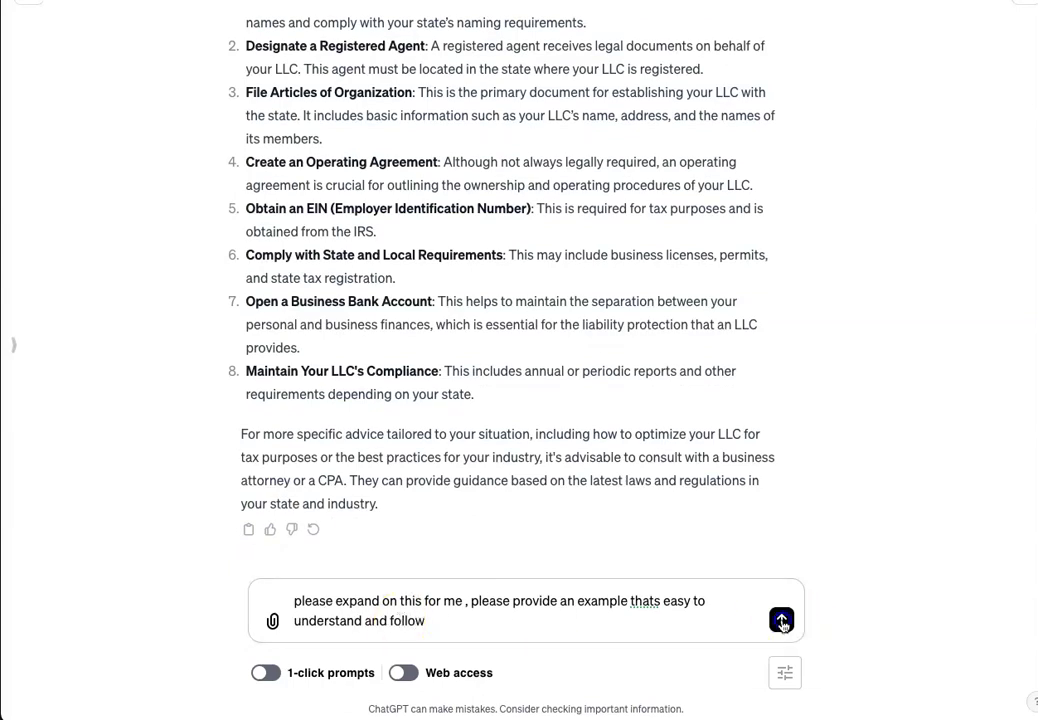
click(781, 620)
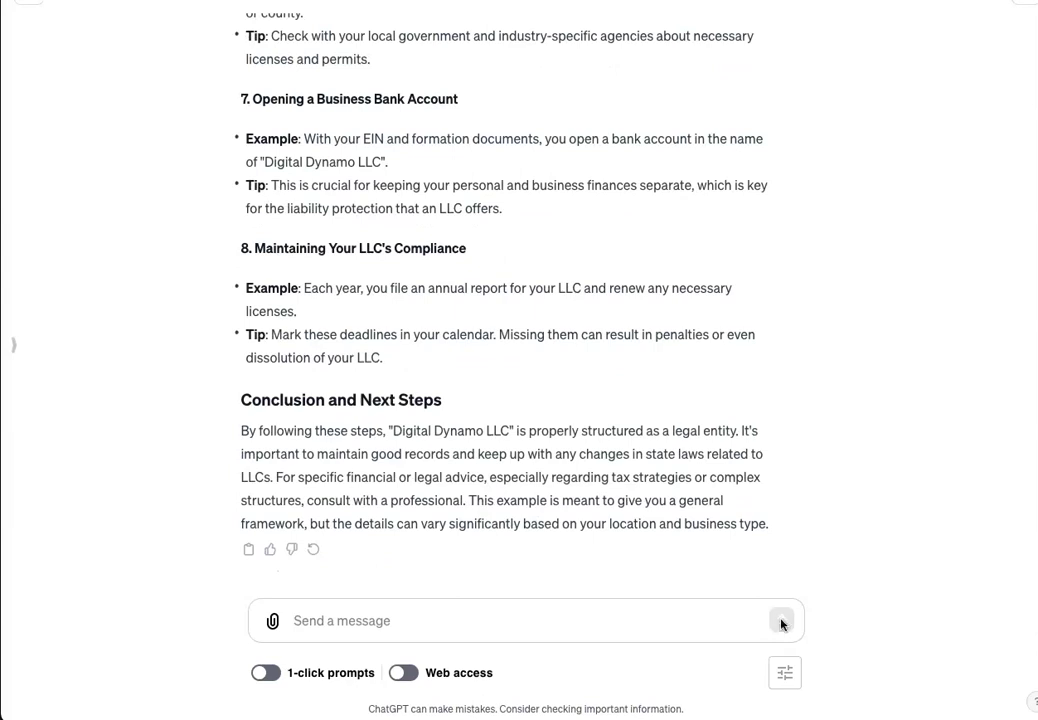
- Review Girl Boss's expanded LLC answer, checking the examples and tips for each step and the conclusion
scroll(713, 578, up, 1)
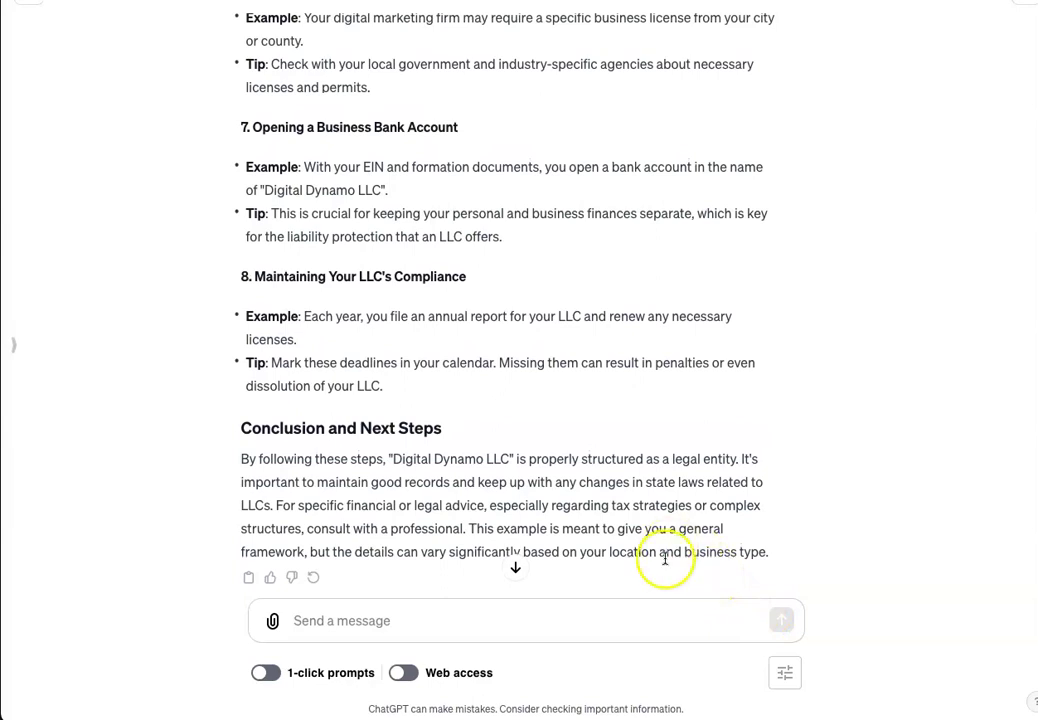
scroll(548, 436, up, 1)
scroll(548, 436, up, 5)
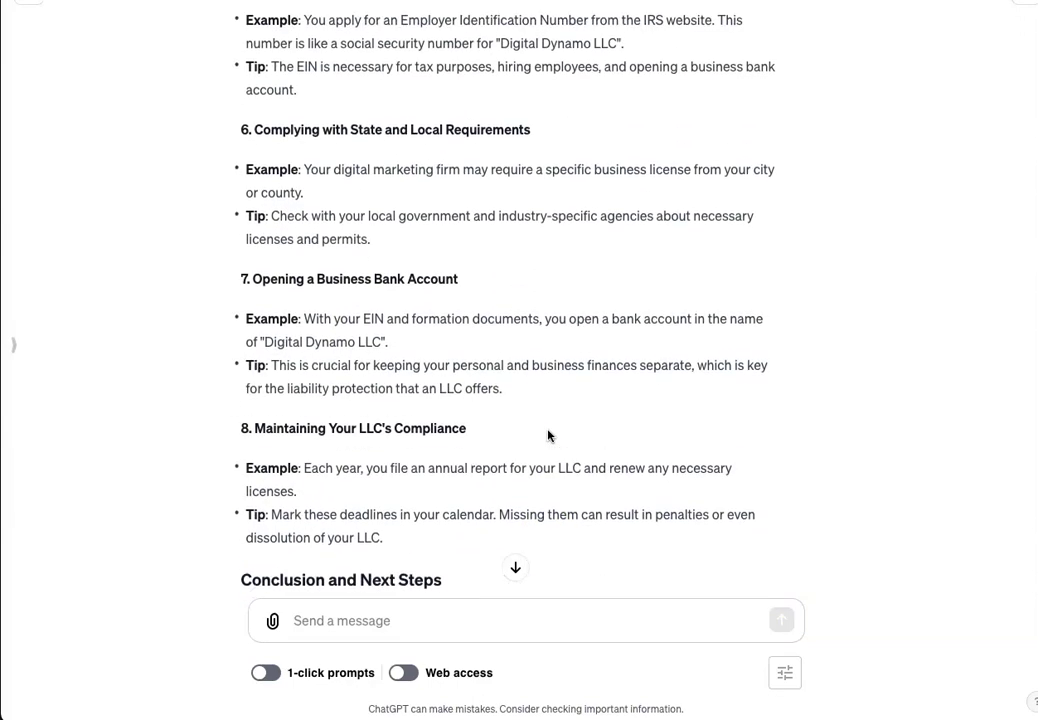
scroll(548, 436, up, 3)
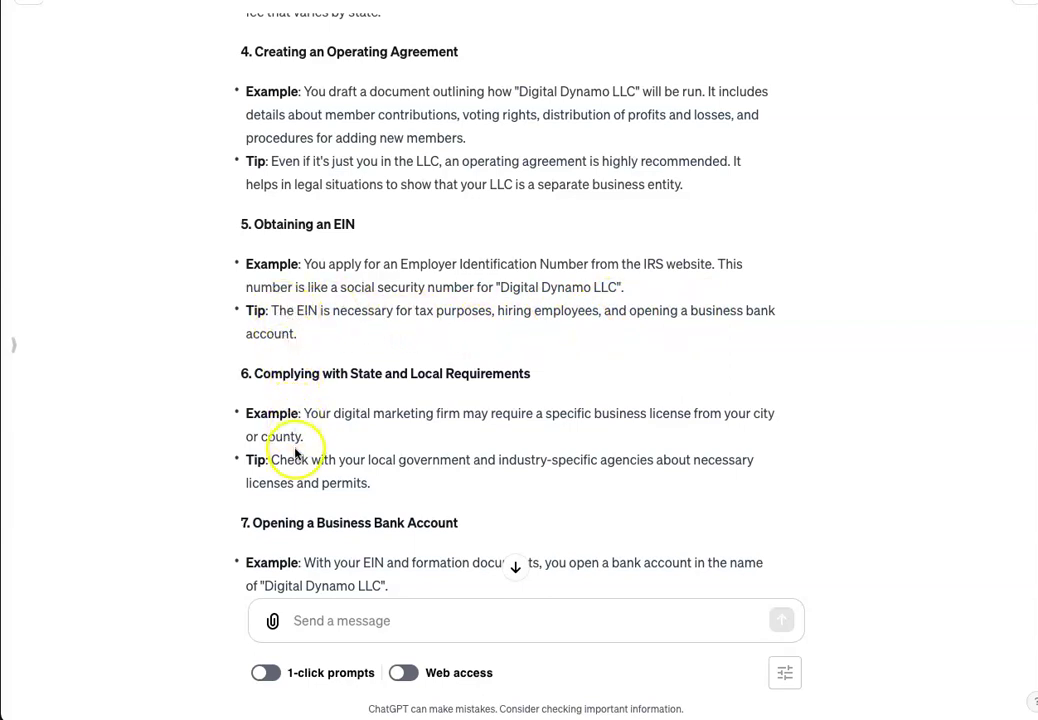
scroll(295, 473, down, 5)
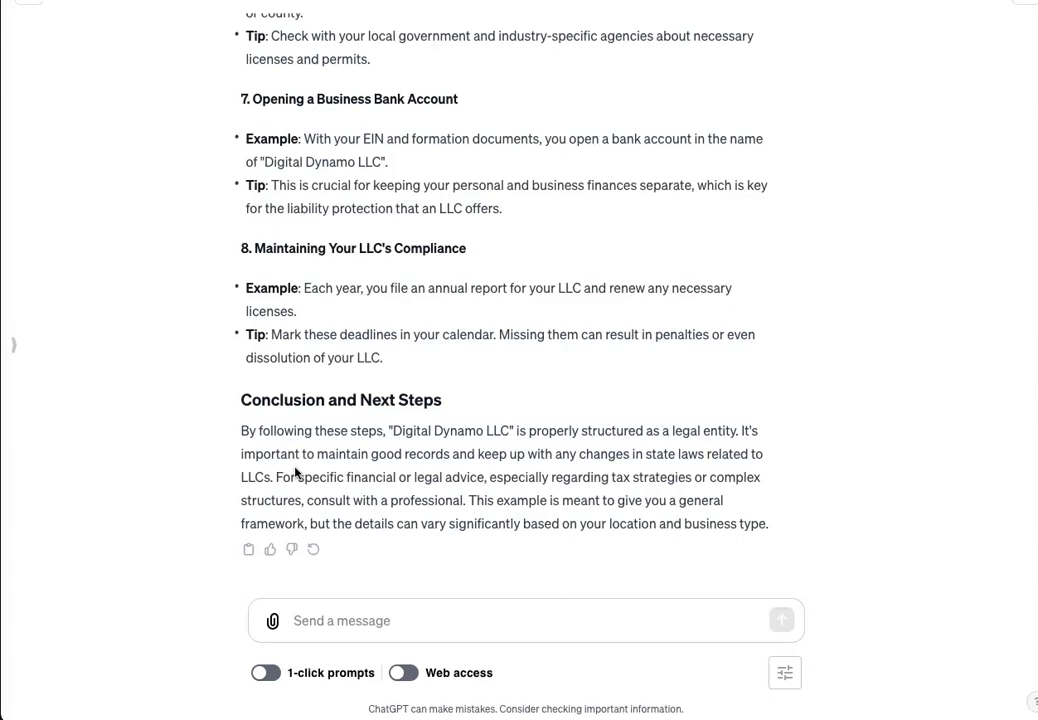
scroll(270, 418, up, 10)
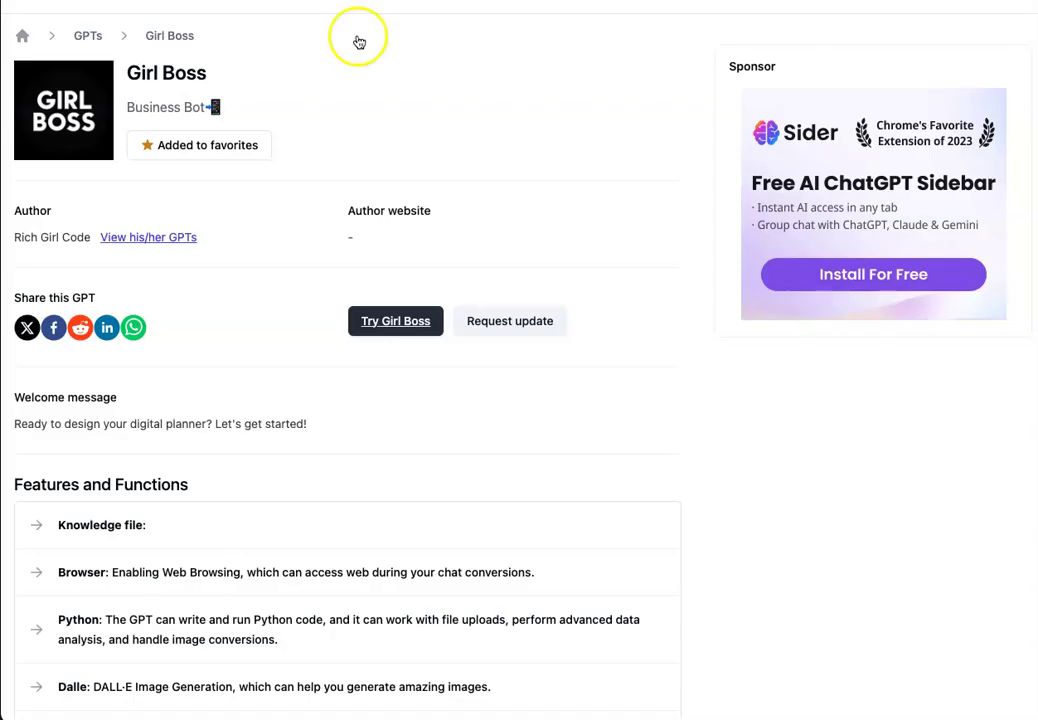
- Switch to the Girl Boss page on gptstore.ai, open Rich Girl Code's creator page and look through the full list of GPTs
click(160, 237)
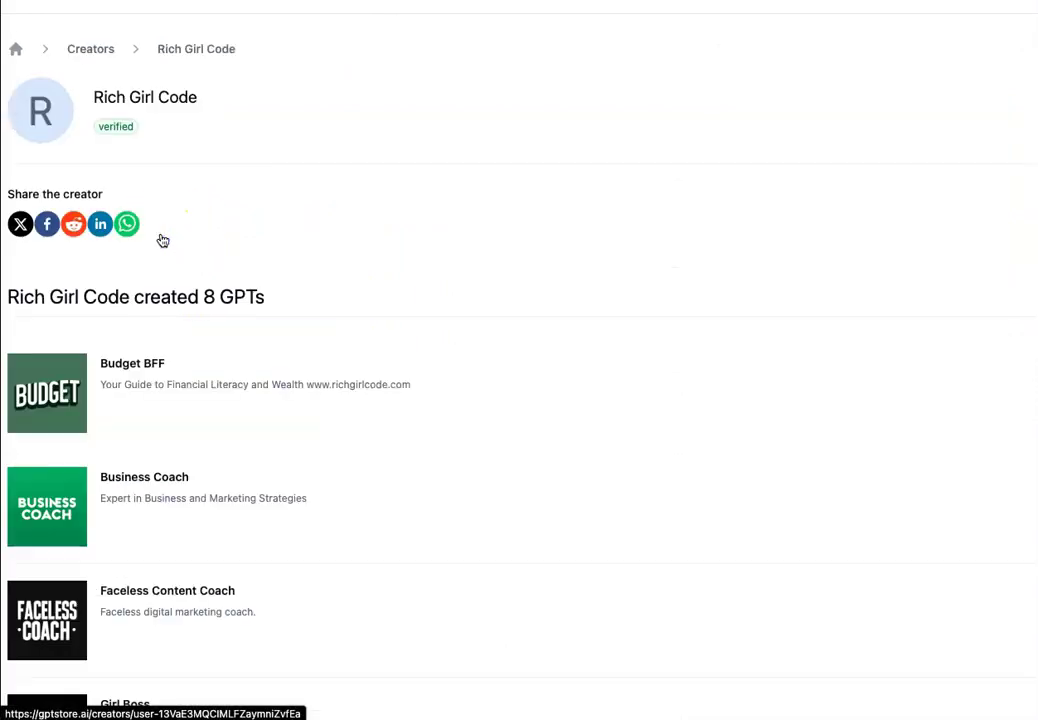
scroll(181, 330, down, 3)
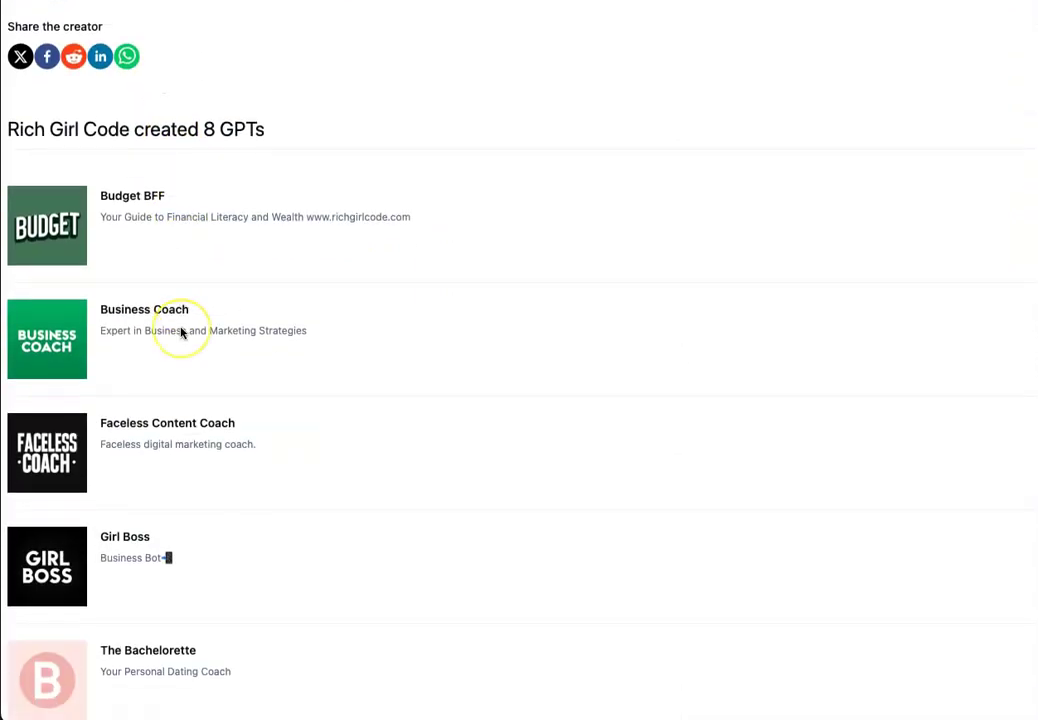
scroll(181, 332, down, 3)
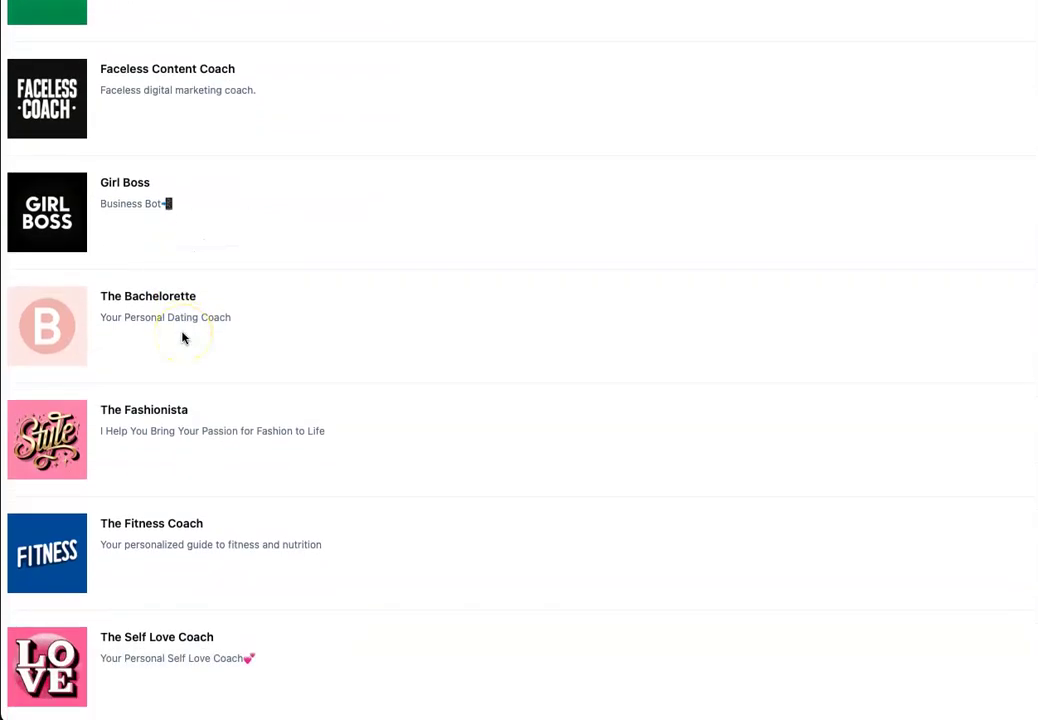
scroll(182, 337, up, 3)
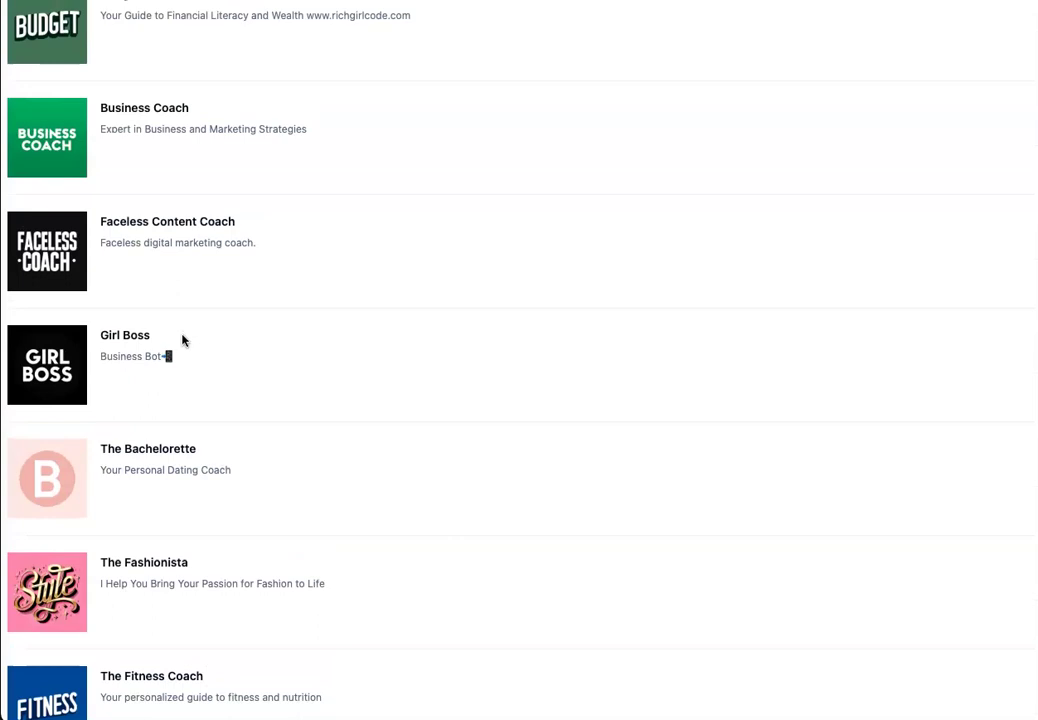
scroll(183, 343, up, 5)
scroll(181, 350, down, 2)
click(179, 354)
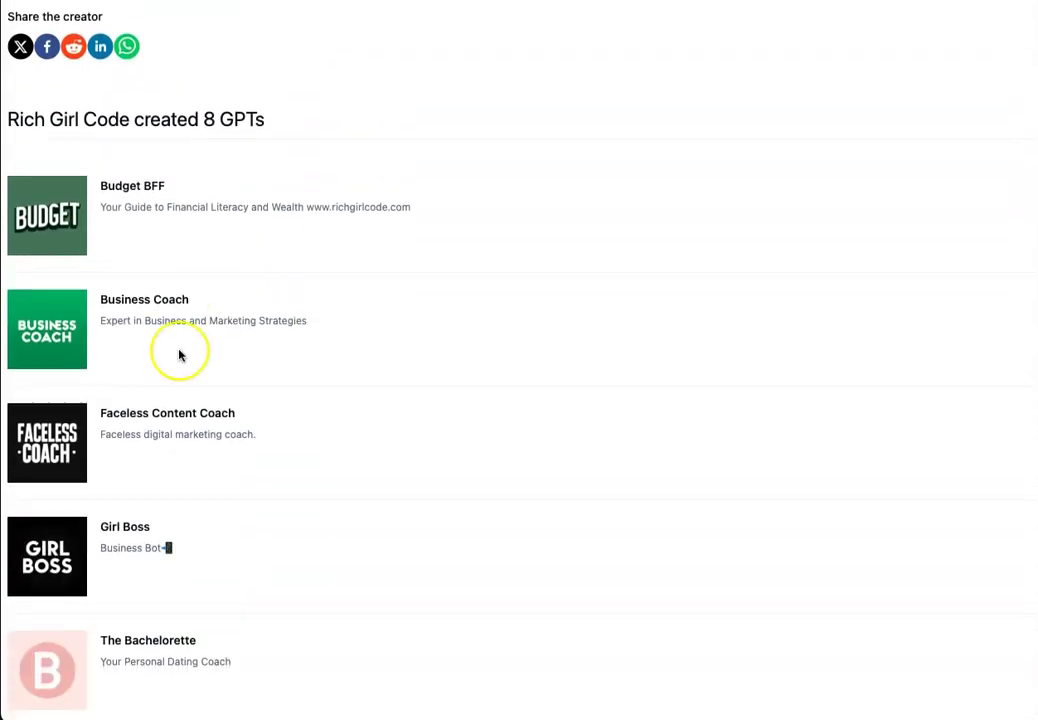
scroll(179, 354, down, 2)
scroll(179, 354, down, 1)
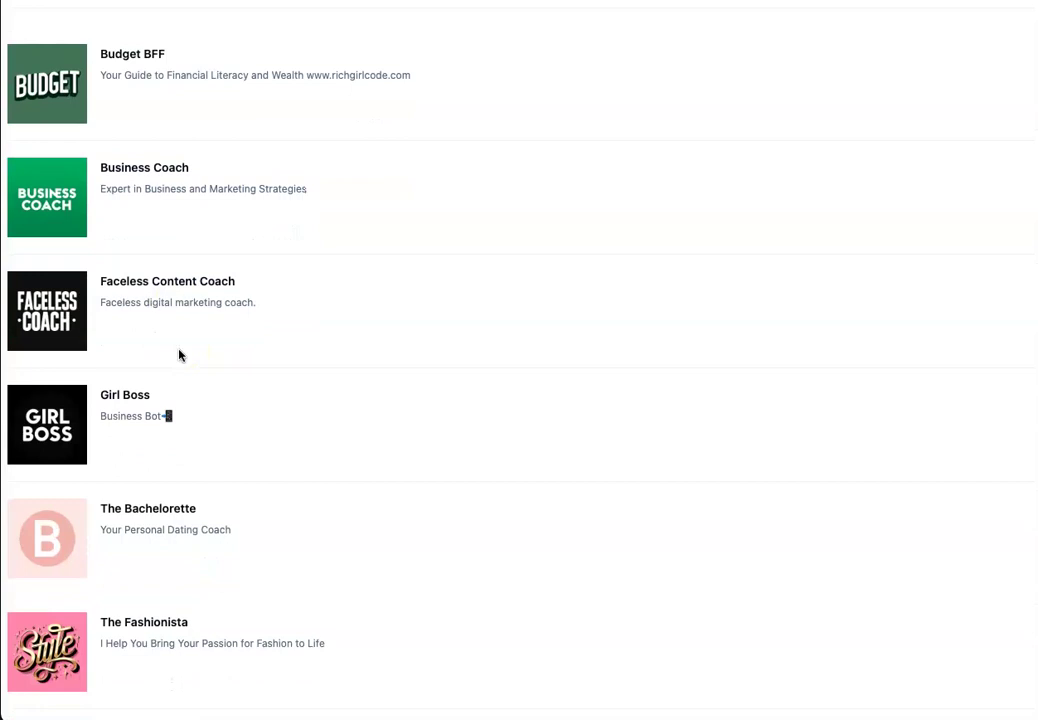
scroll(180, 355, down, 1)
scroll(180, 354, down, 1)
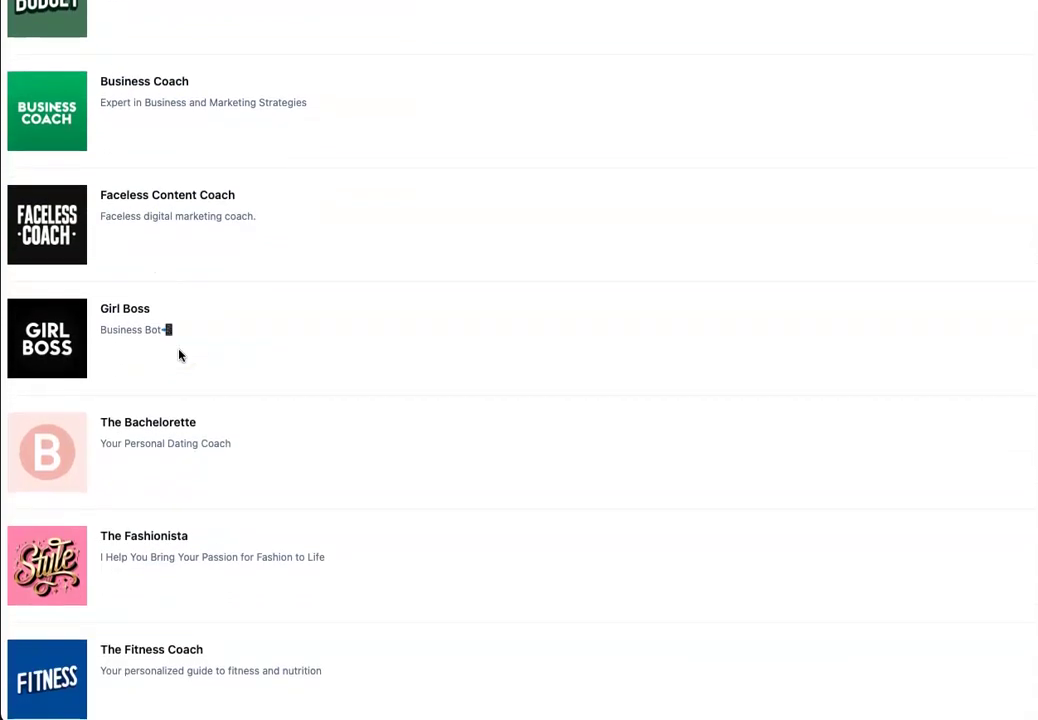
scroll(180, 354, down, 1)
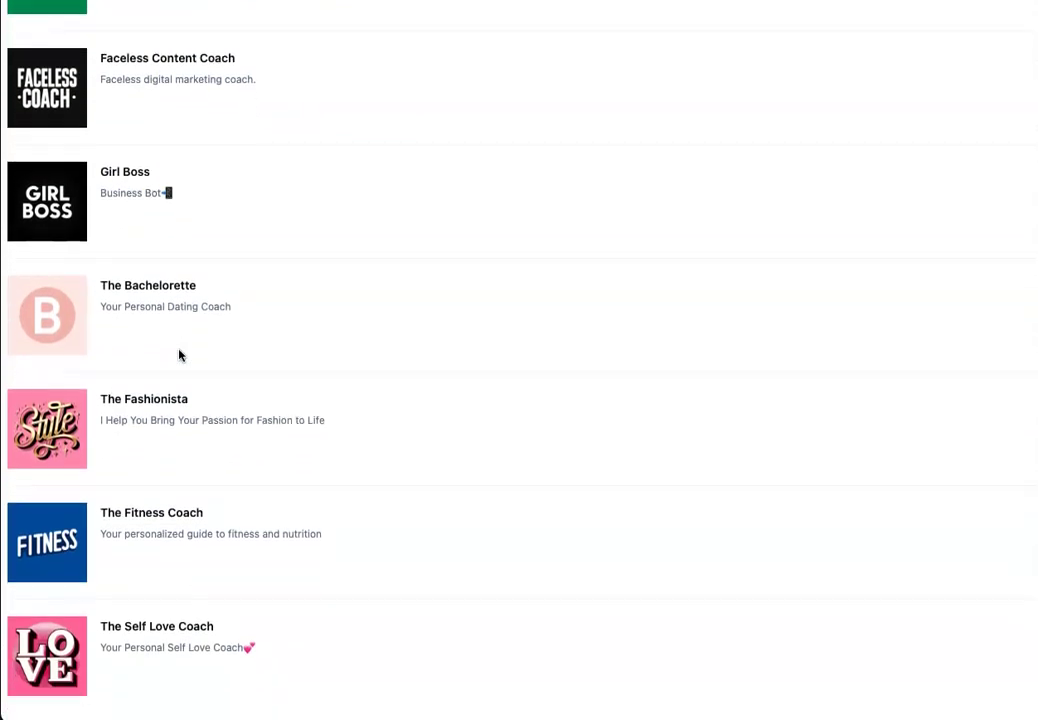
scroll(180, 354, down, 1)
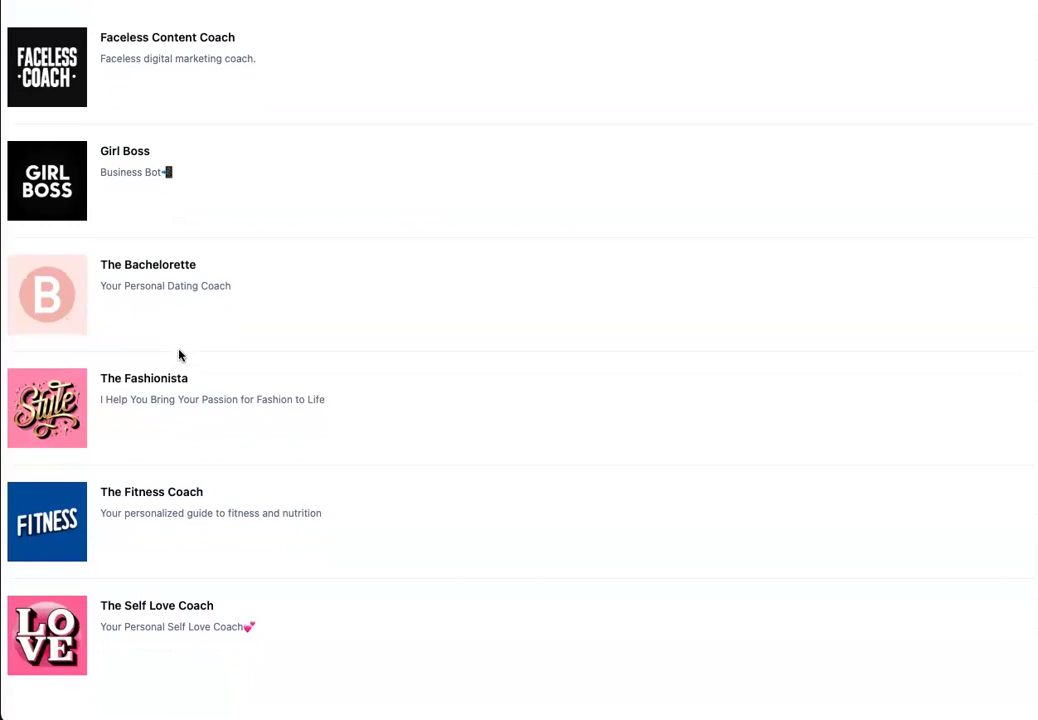
scroll(180, 355, up, 4)
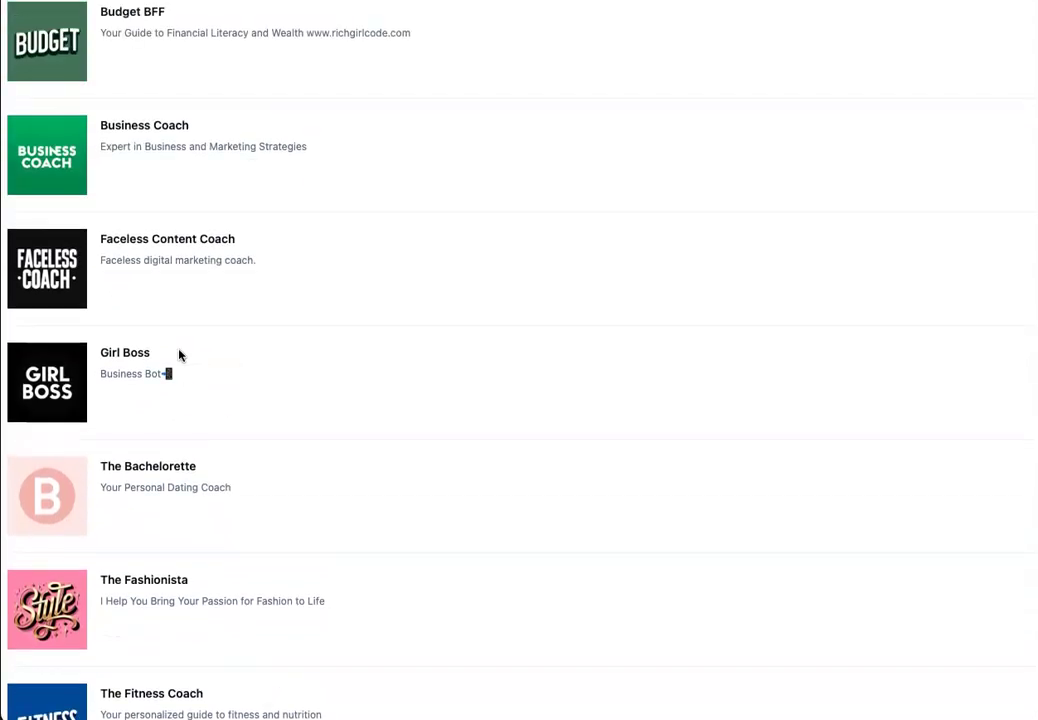
scroll(180, 354, up, 1)
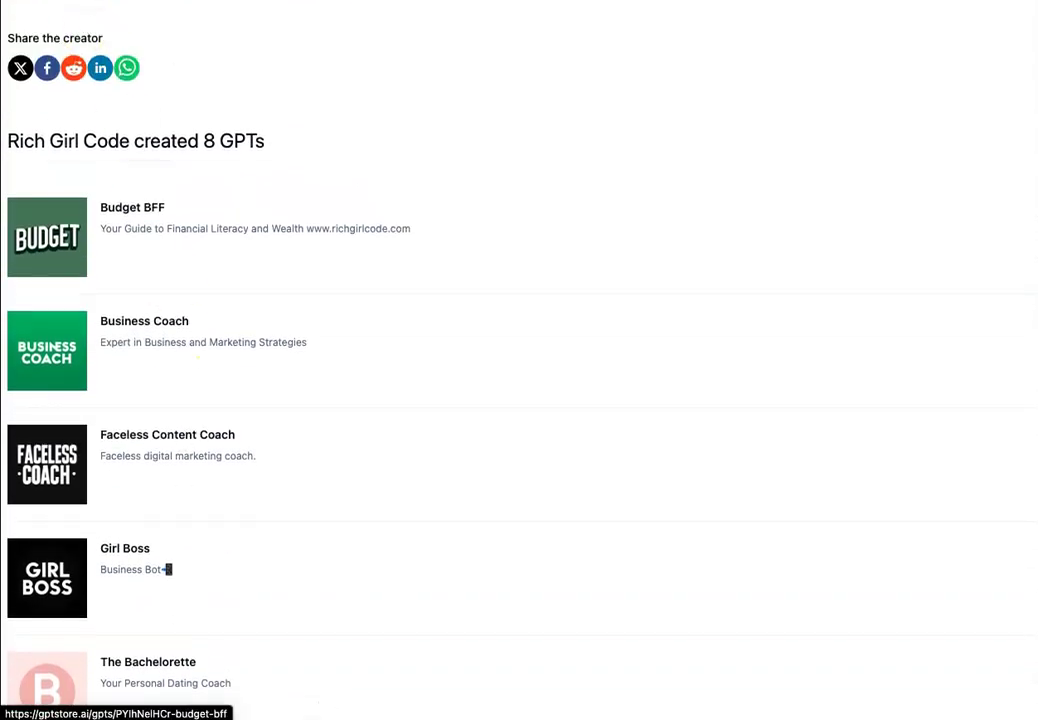